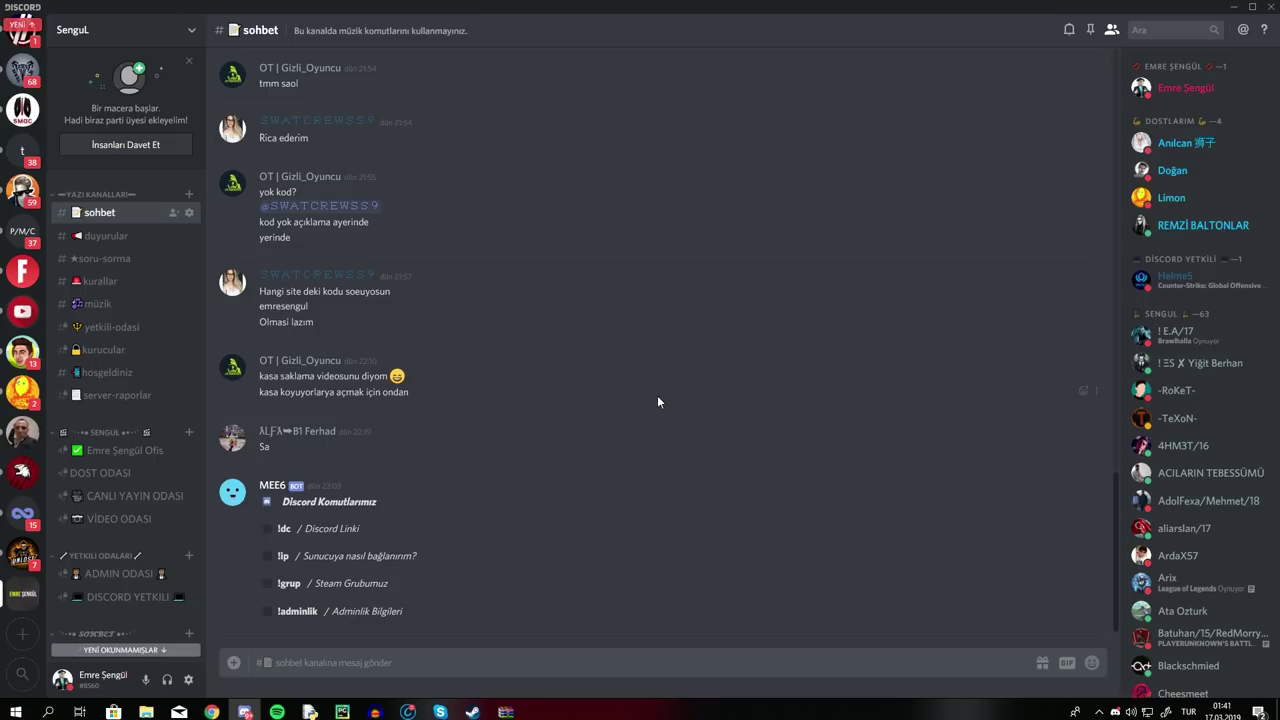
Step: Read through the messages in the soru-sorma channel, return to the sohbet channel and minimize the chat window
click(98, 259)
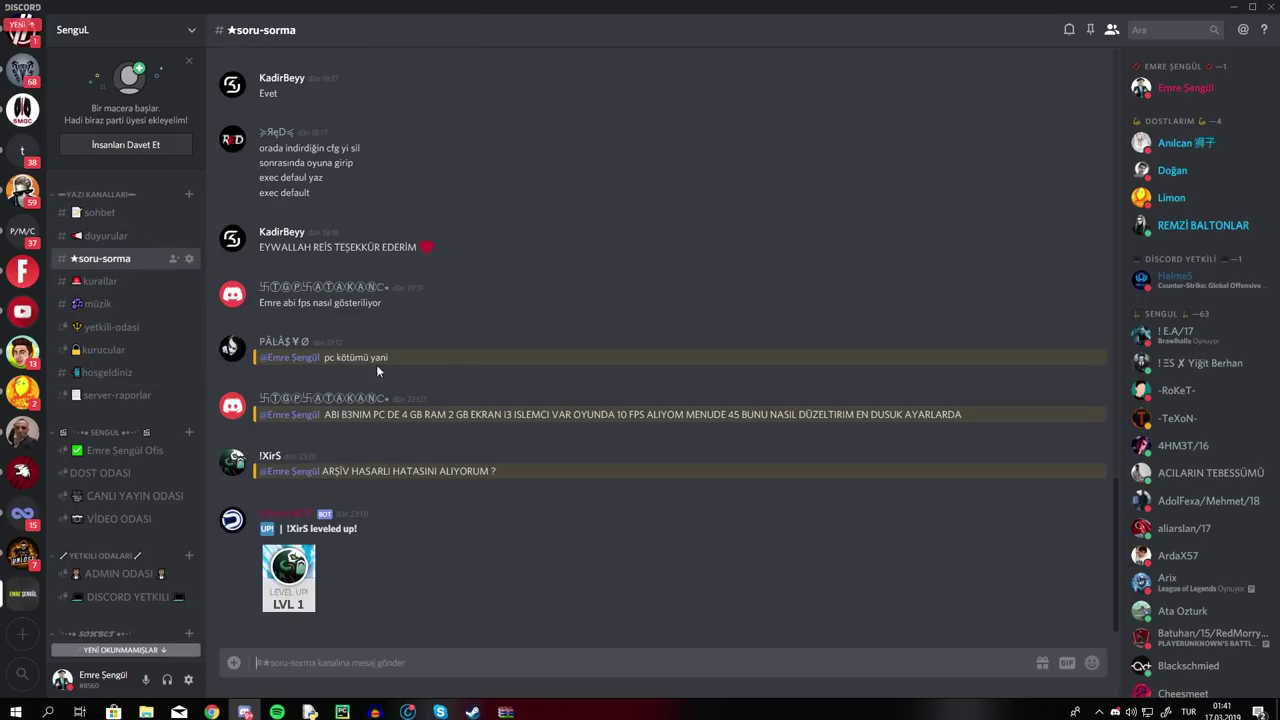
scroll(376, 542, up, 20)
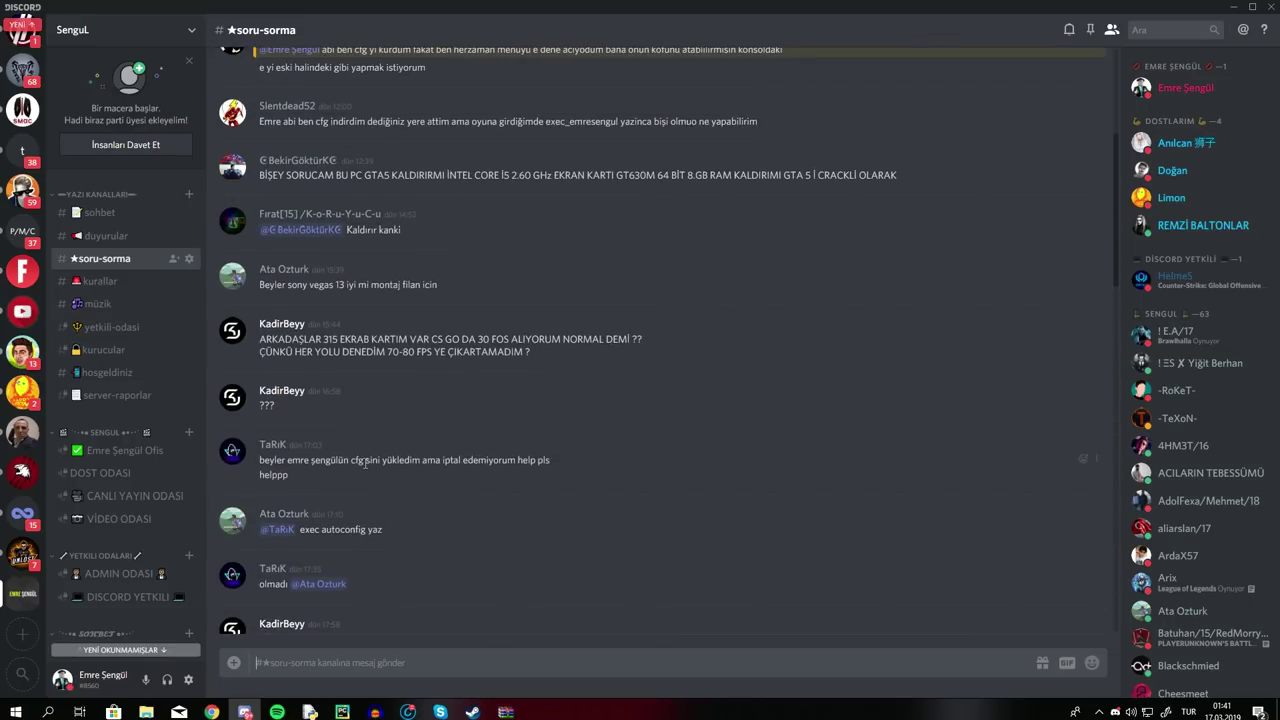
drag(447, 272, 262, 106)
click(496, 310)
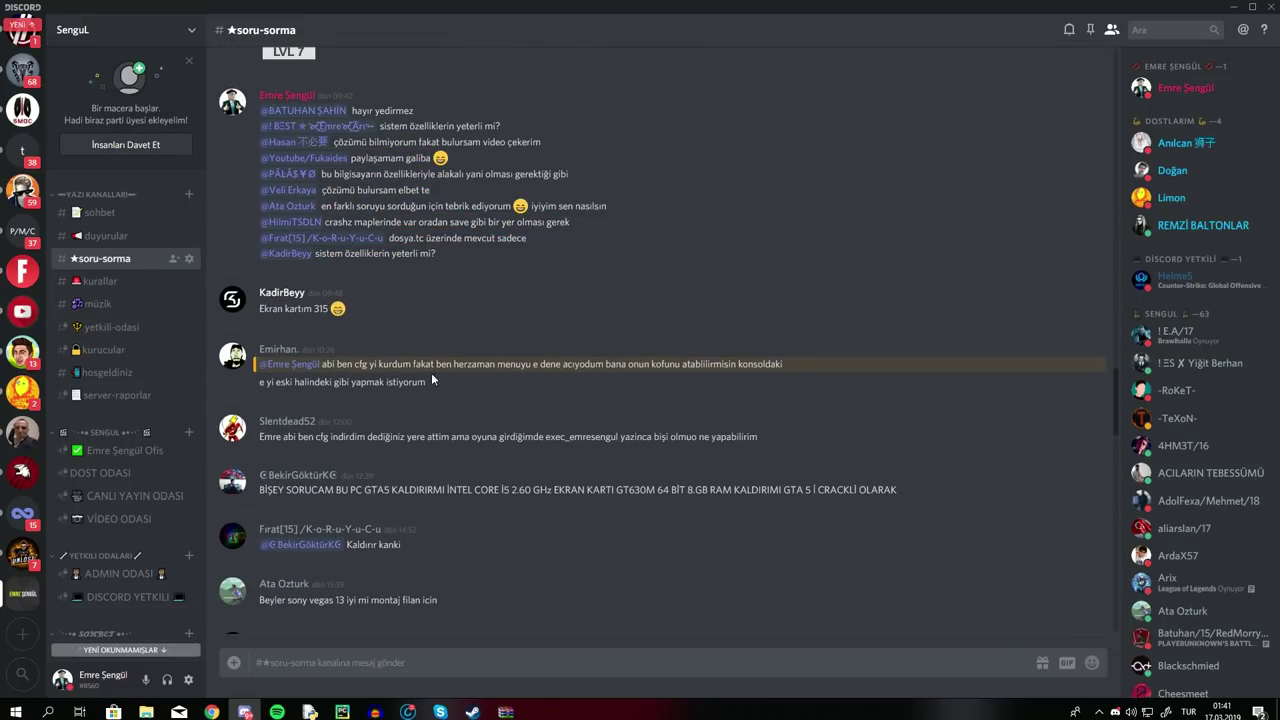
scroll(528, 583, down, 20)
scroll(528, 585, down, 10)
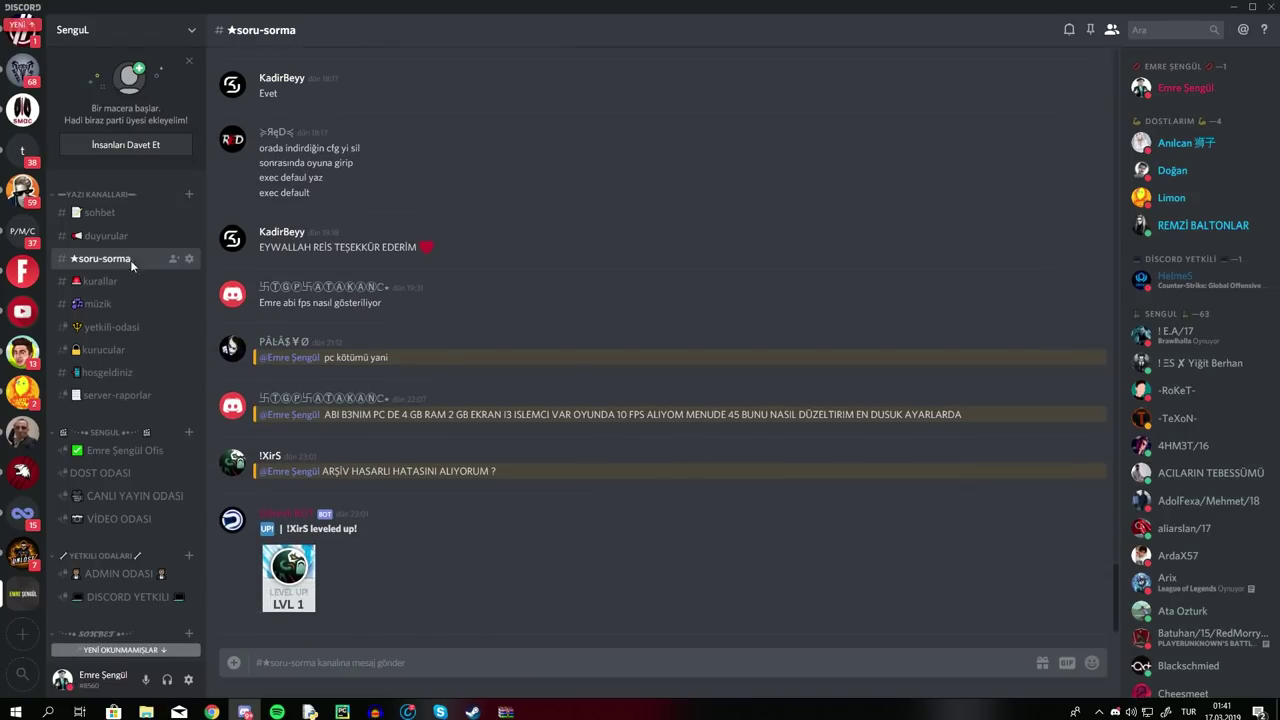
click(130, 214)
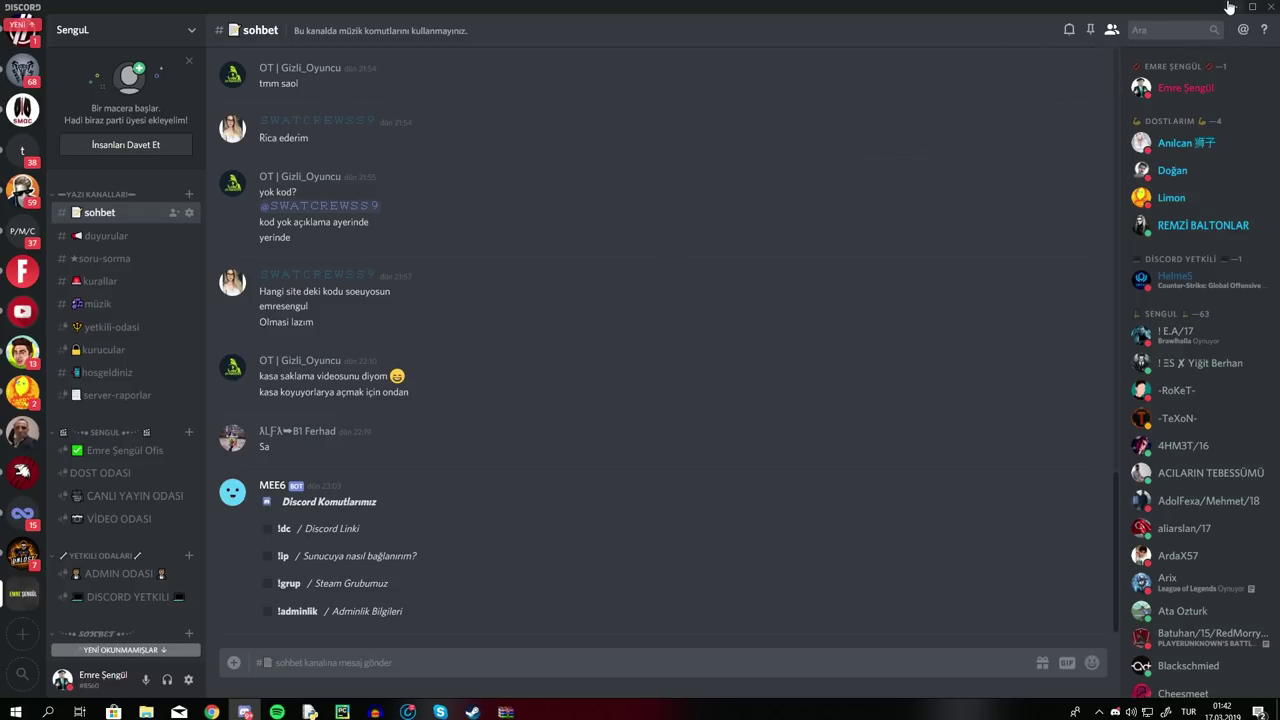
click(1230, 8)
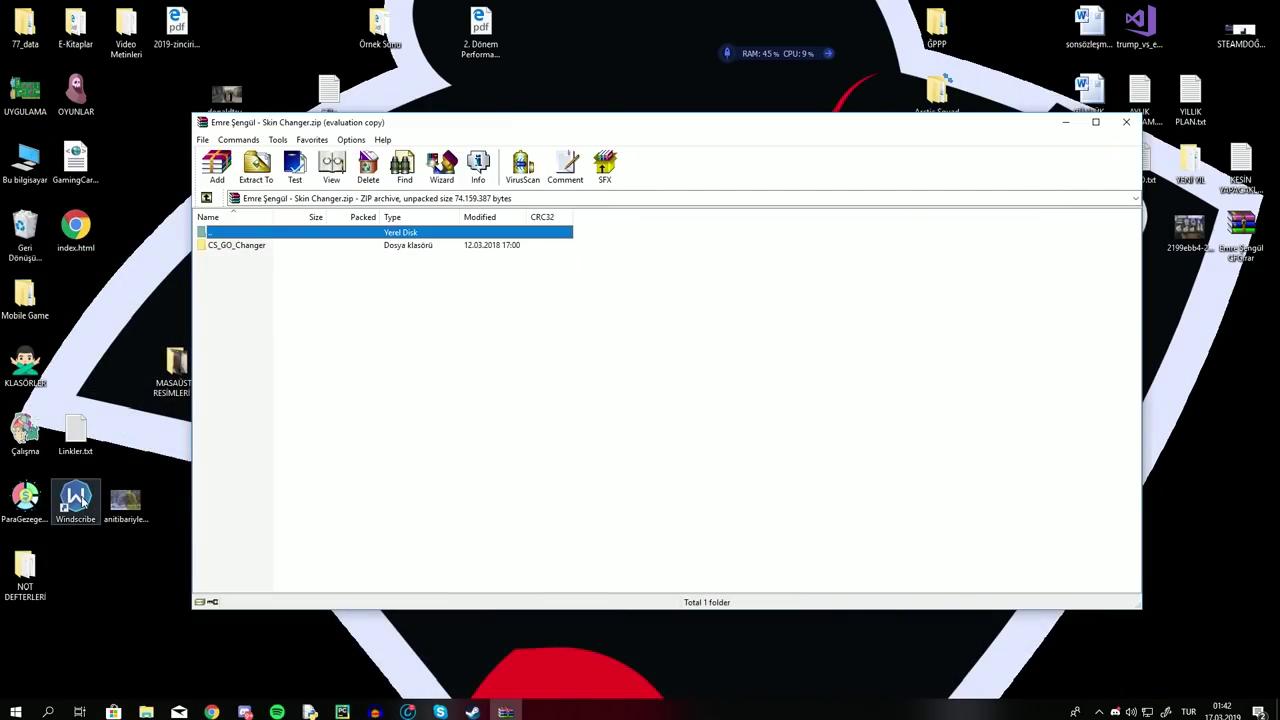
Step: Start the Windscribe VPN client from the desktop
double_click(79, 500)
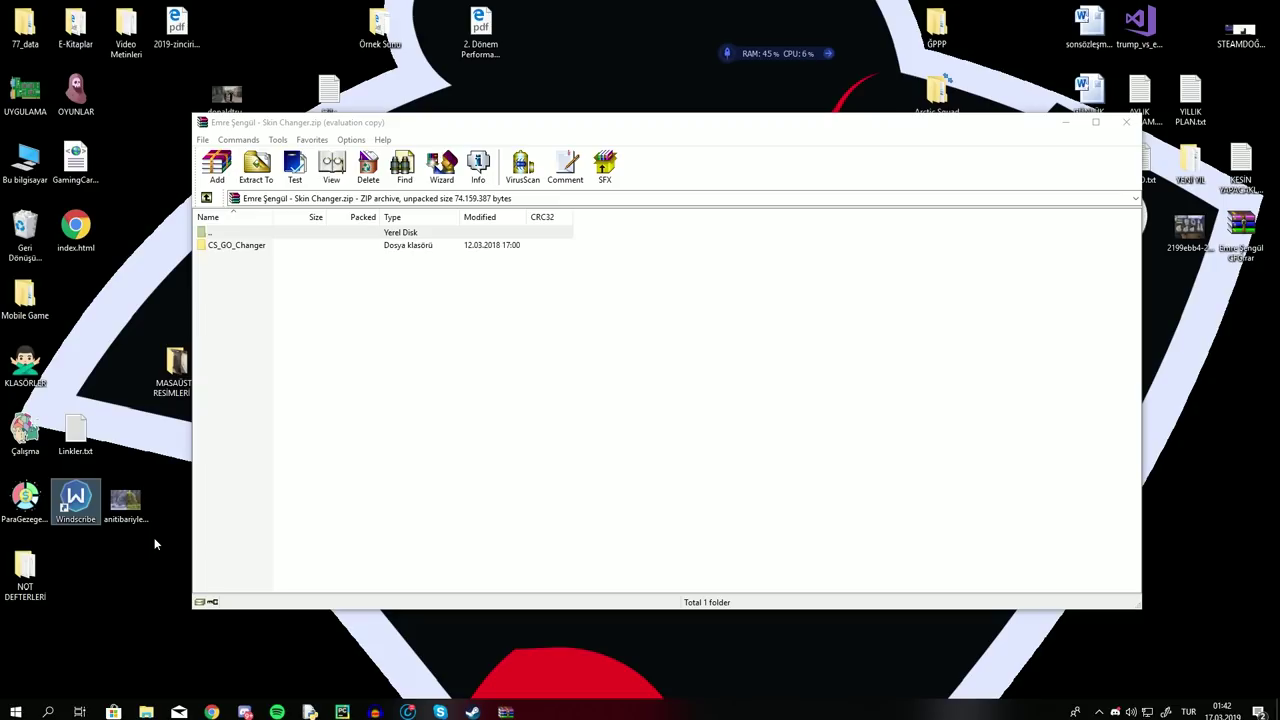
click(168, 455)
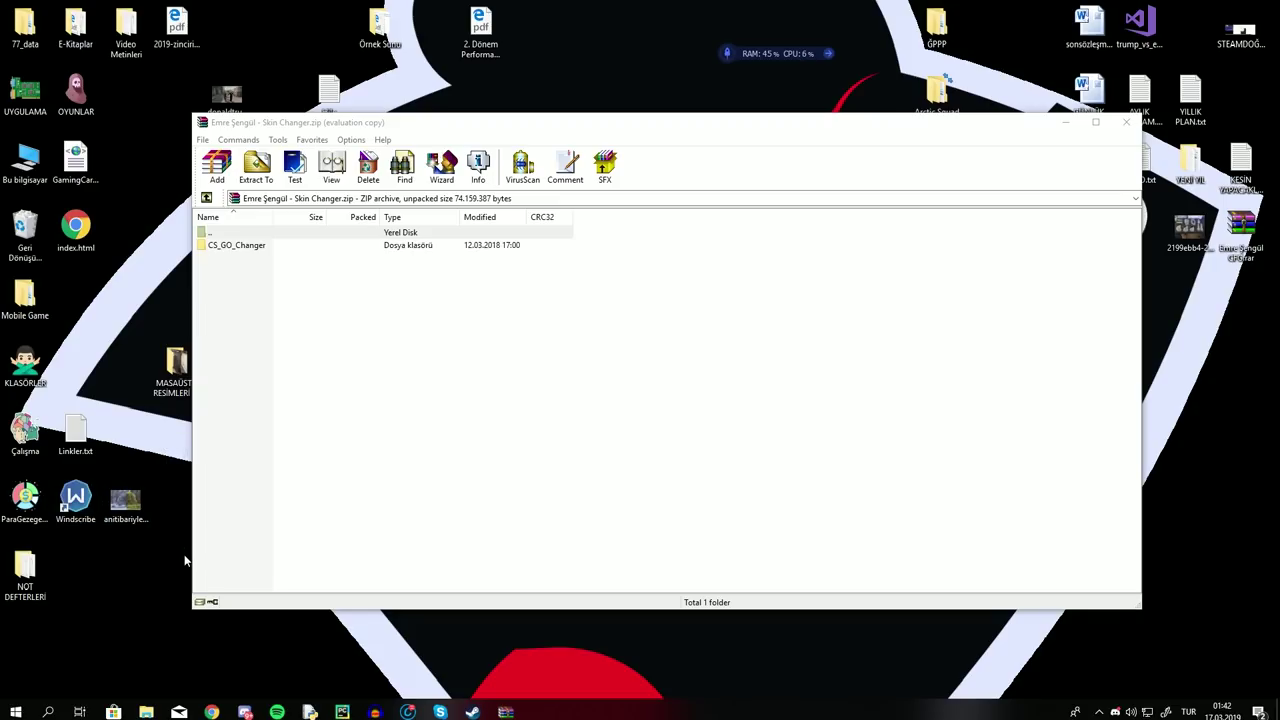
click(80, 512)
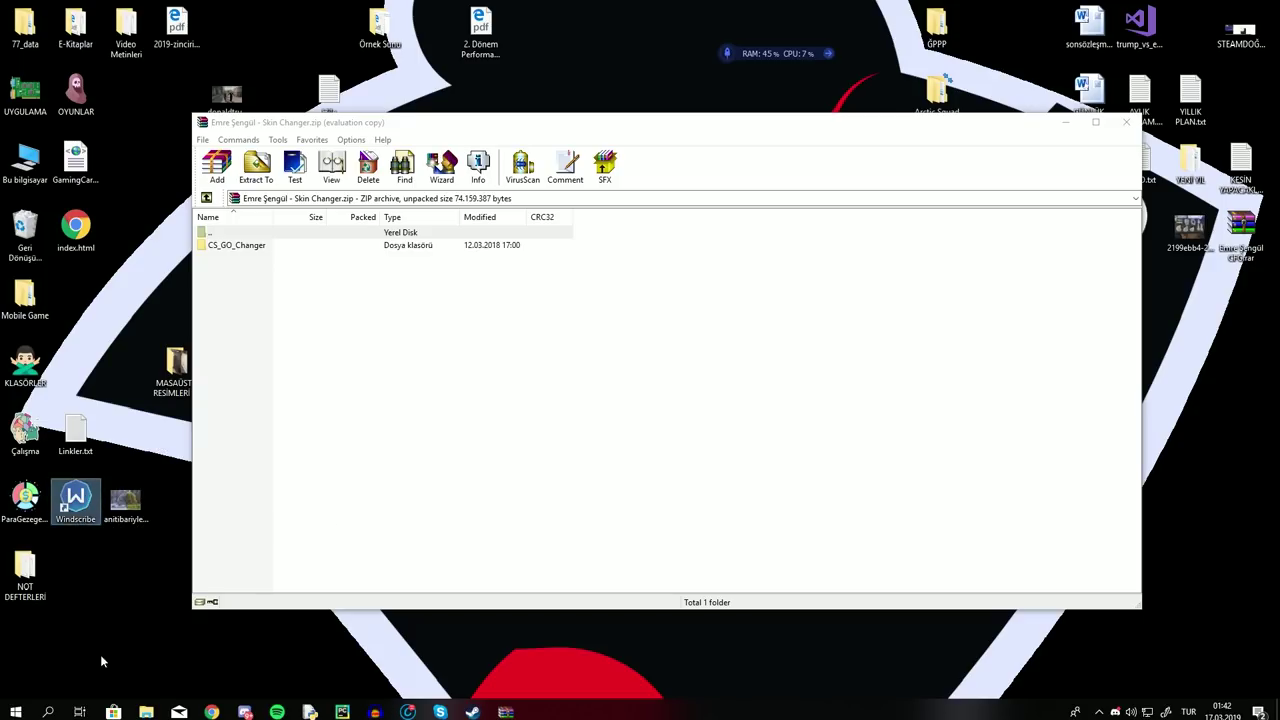
double_click(74, 490)
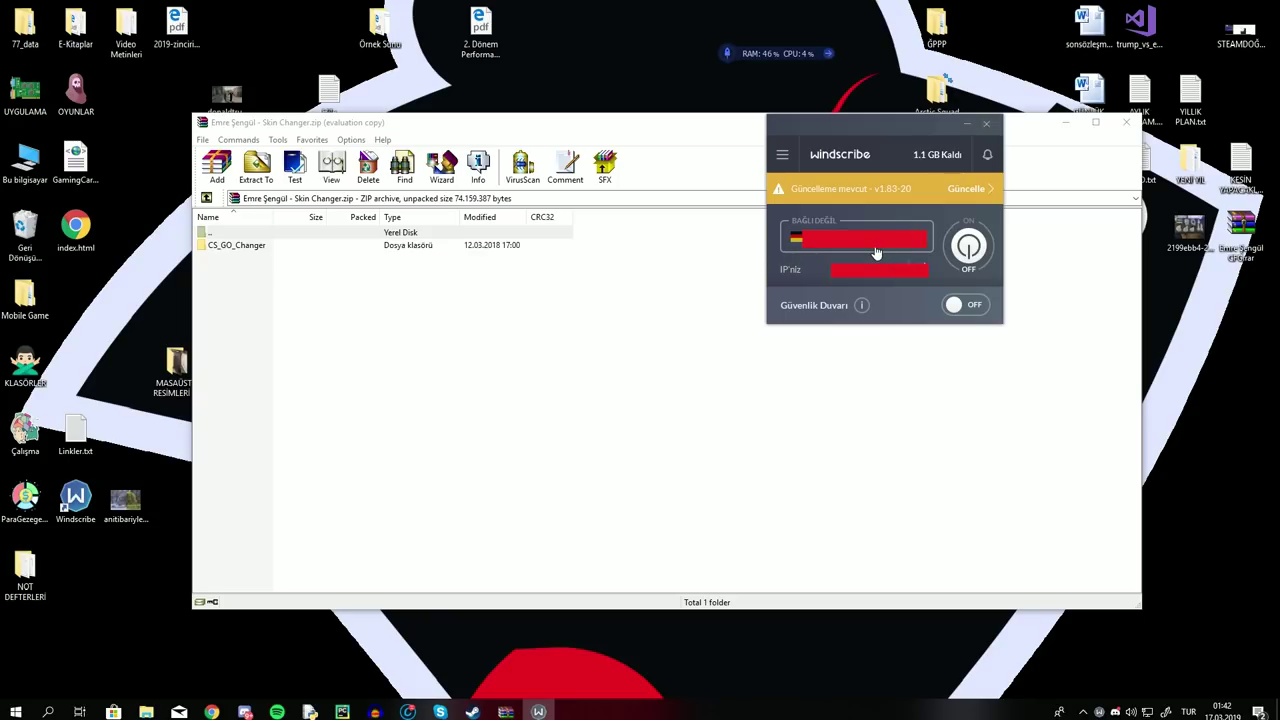
Step: Look through the VPN server locations, keep Germany and switch the connection on
click(864, 240)
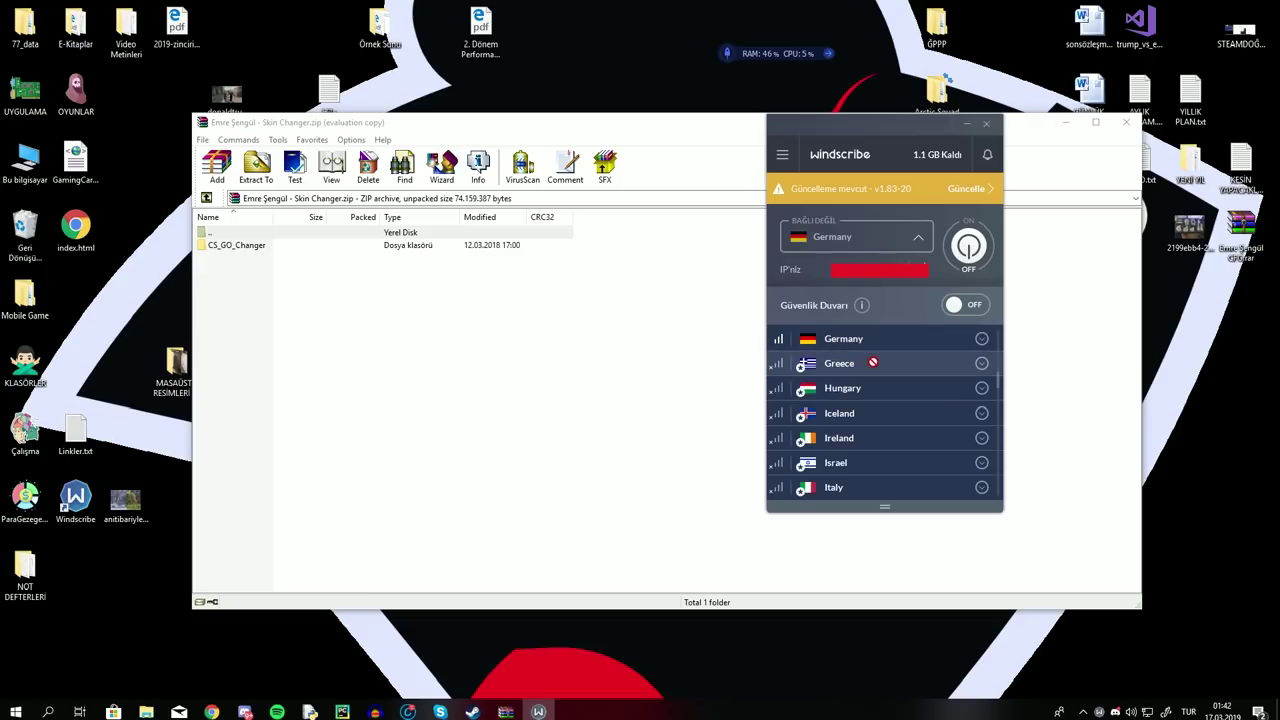
scroll(856, 352, down, 1)
scroll(852, 370, up, 10)
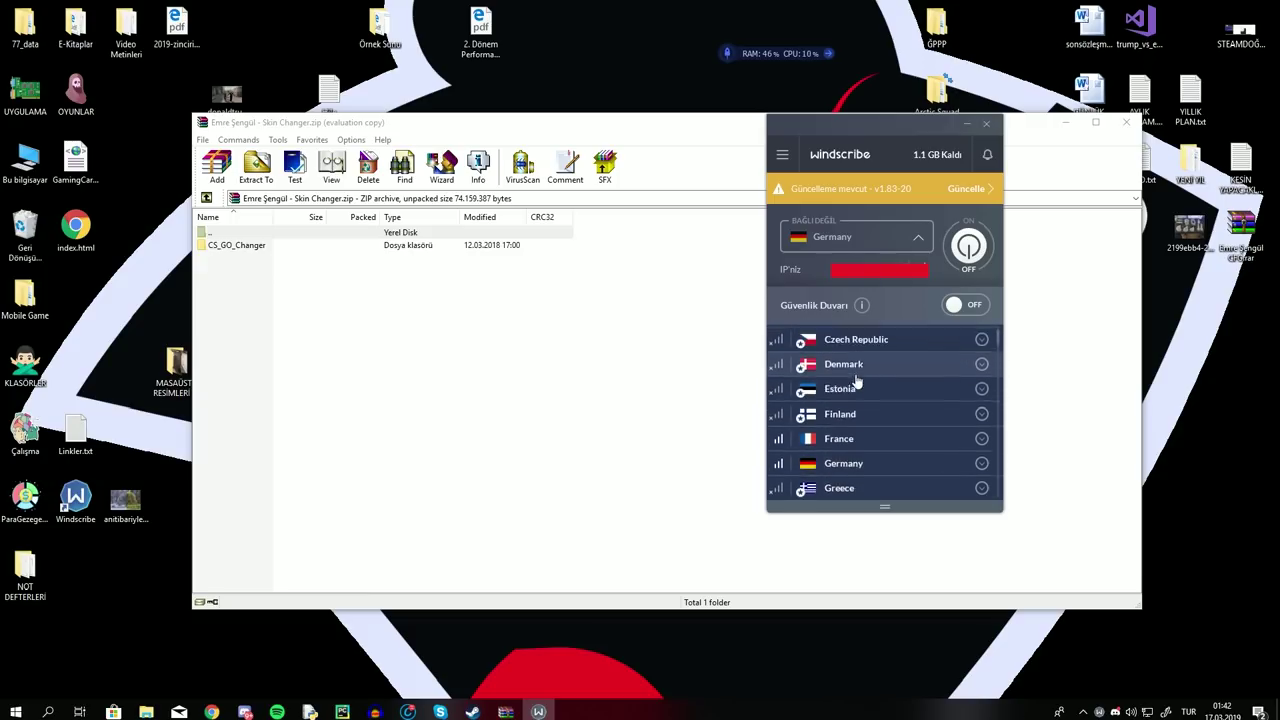
scroll(856, 390, down, 3)
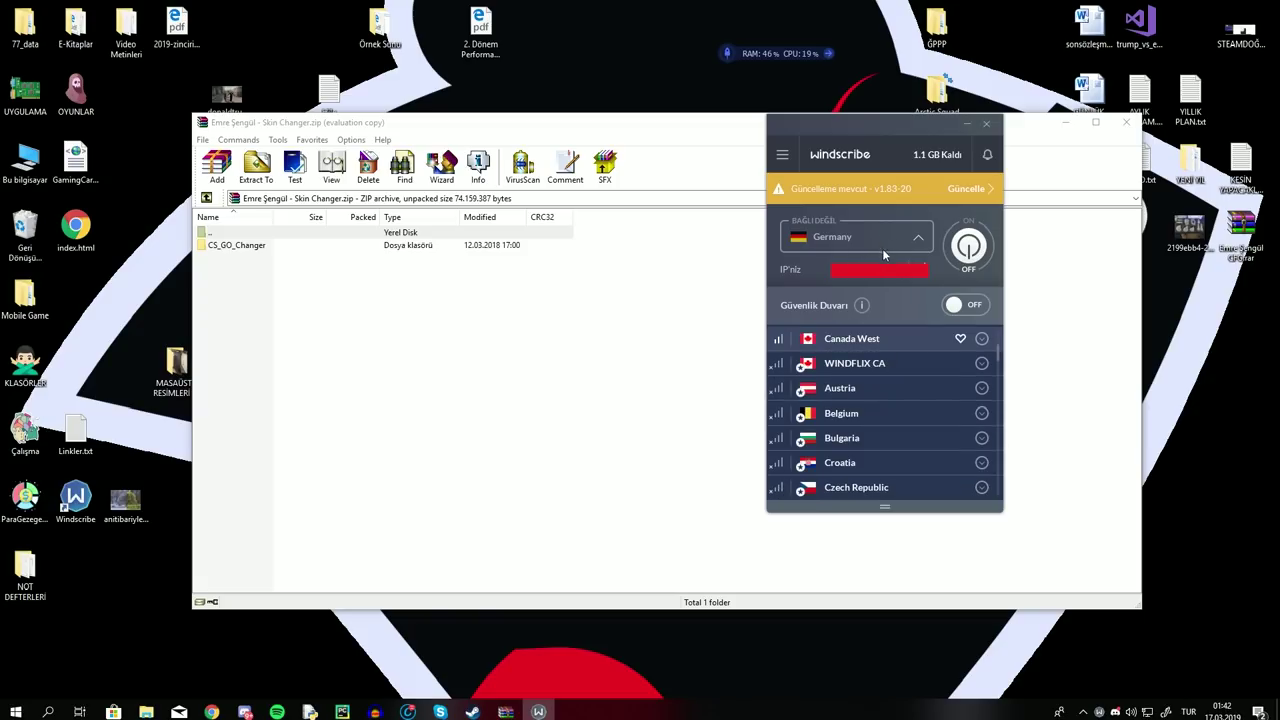
click(911, 245)
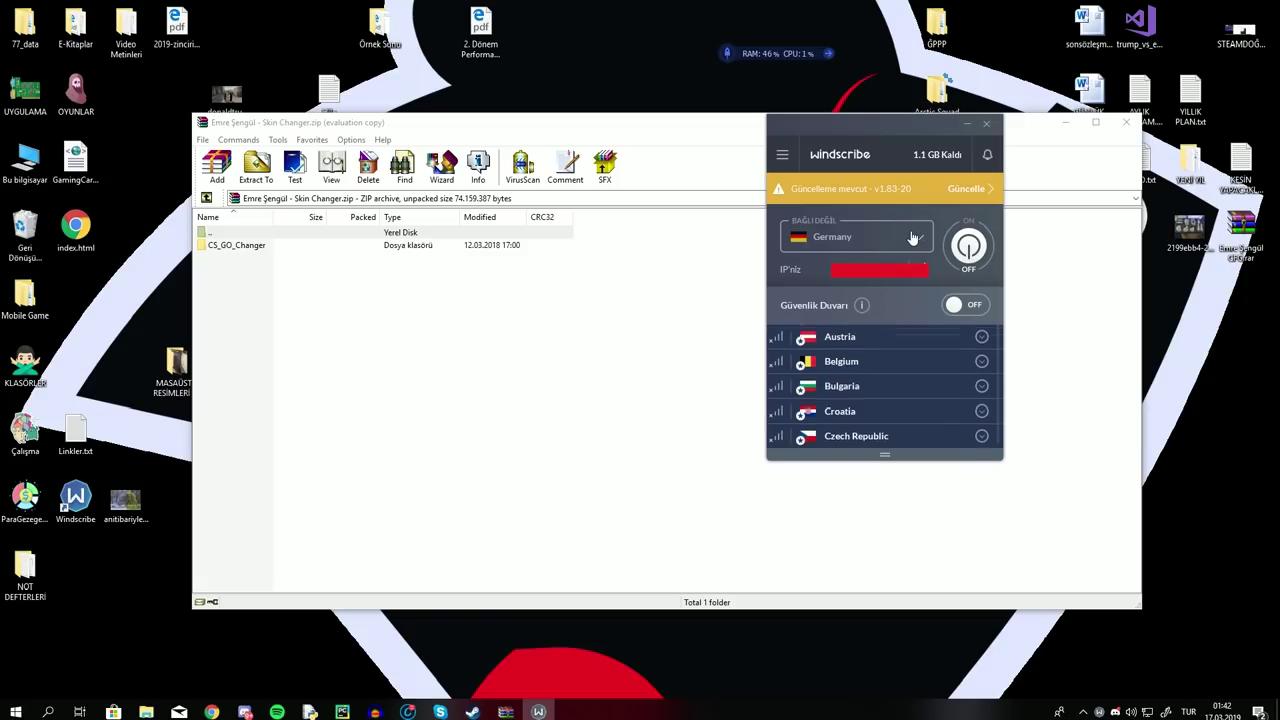
click(966, 246)
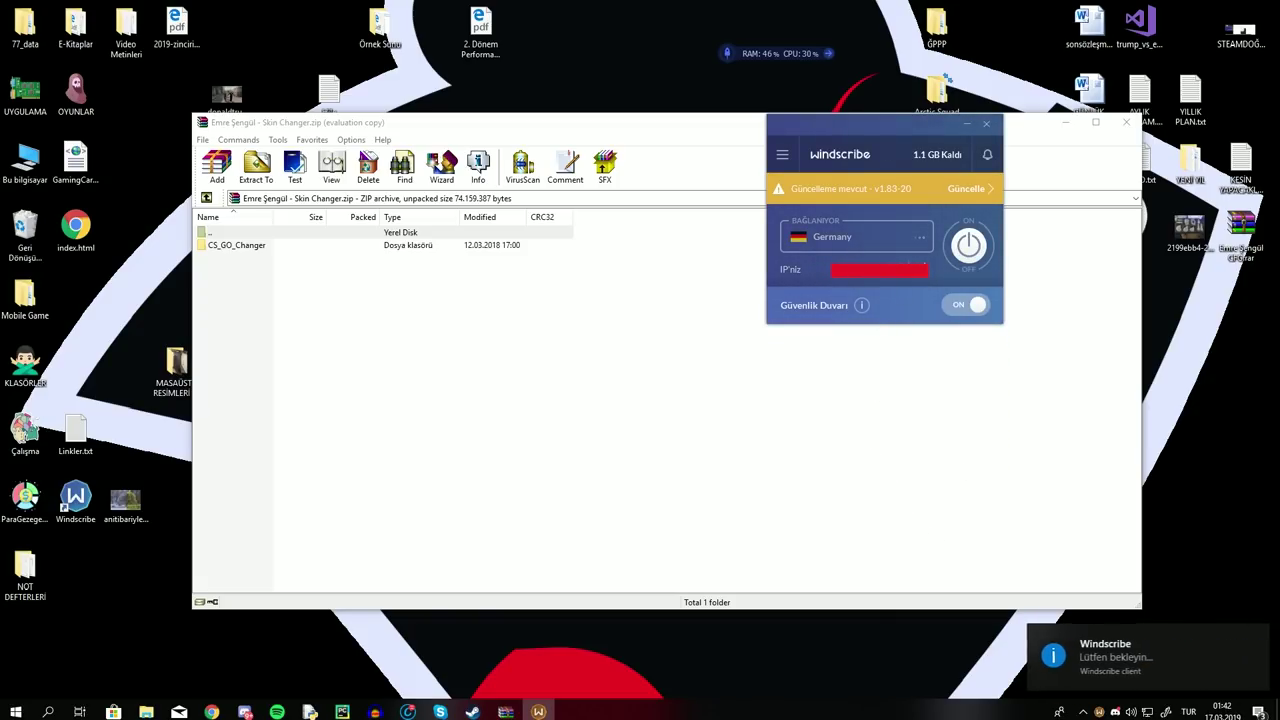
click(940, 458)
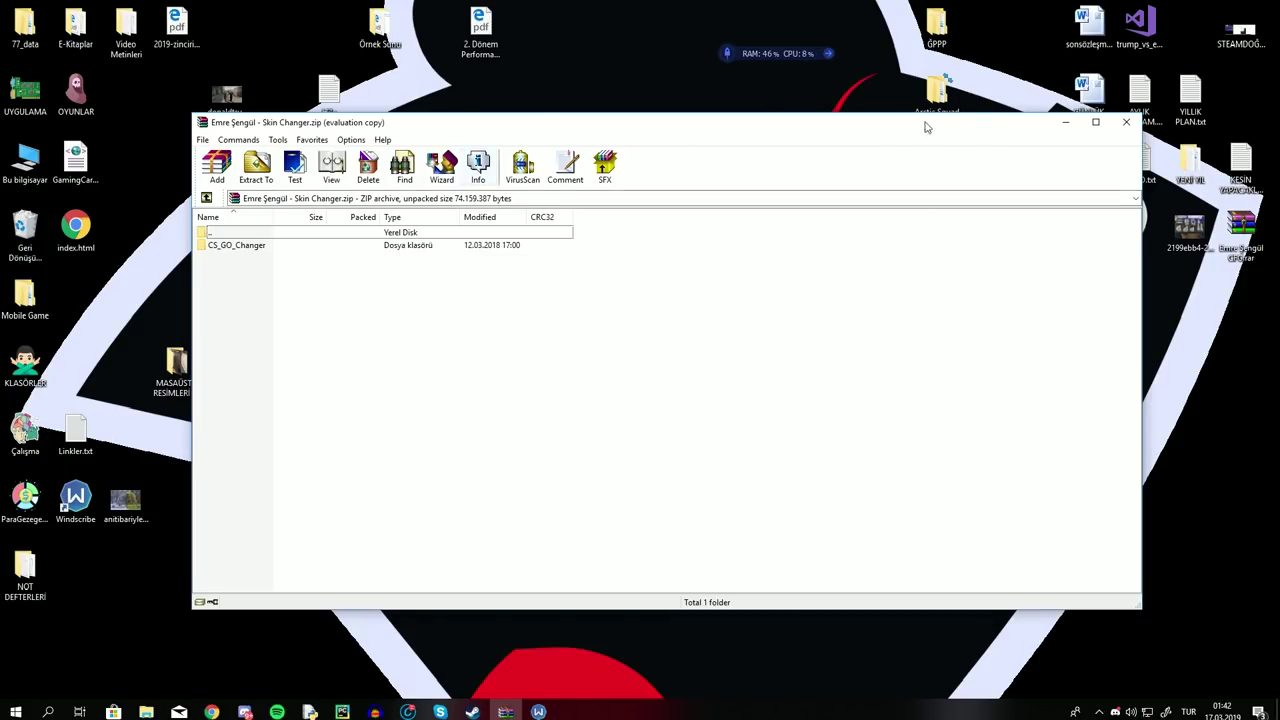
Step: Extract the CS_GO_Changer folder from the archive to the desktop, replace the existing files and open the extracted folder
drag(488, 322, 286, 250)
click(290, 300)
drag(294, 296, 580, 662)
double_click(274, 246)
double_click(255, 236)
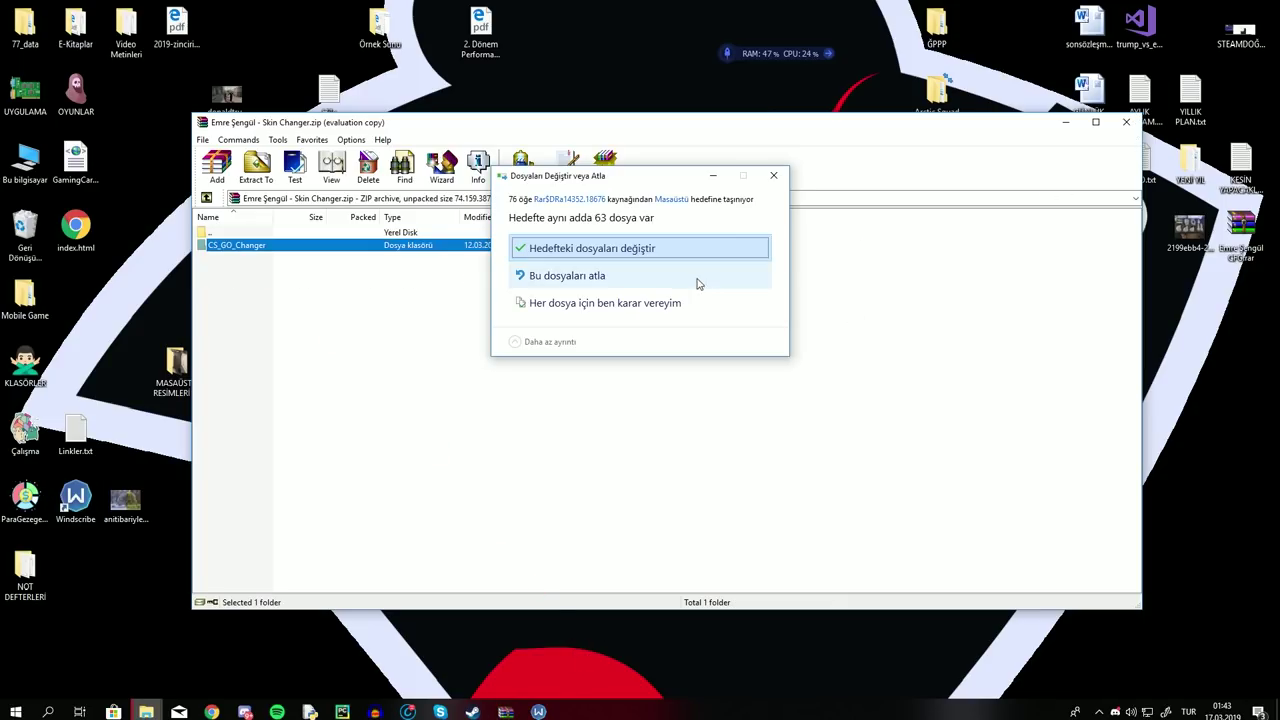
click(592, 248)
double_click(578, 566)
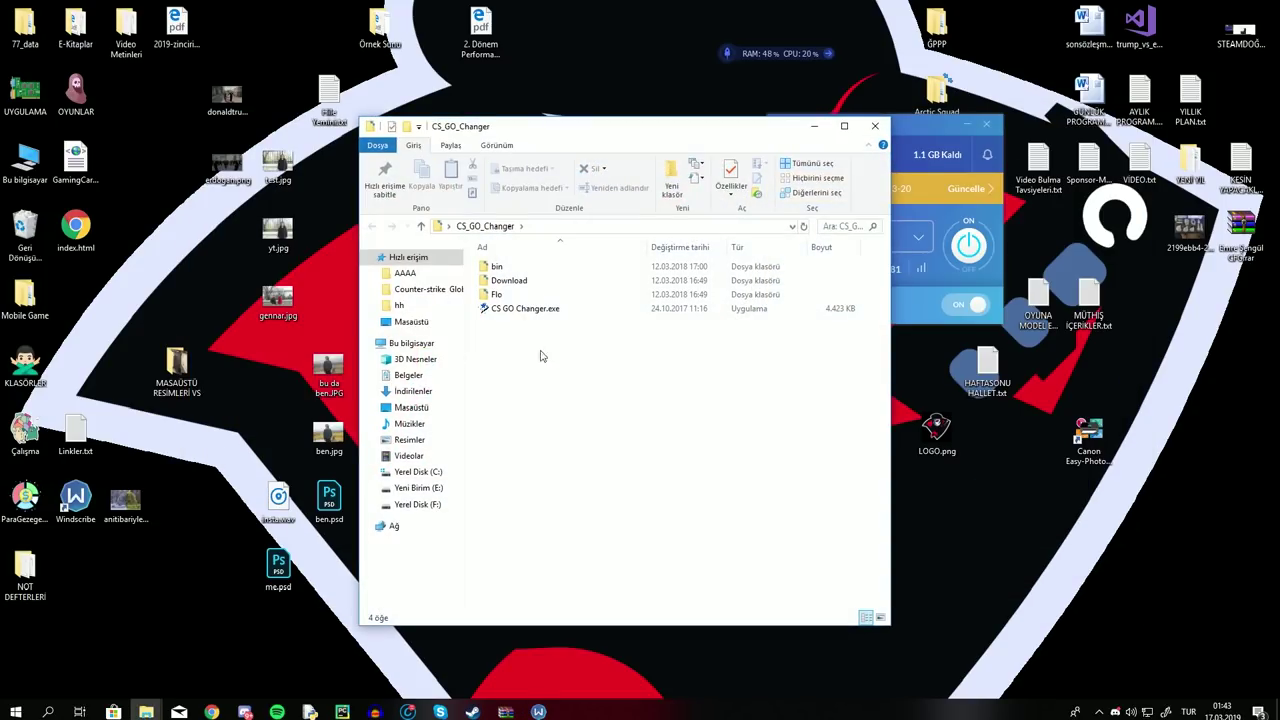
Step: Maximize the CS_GO_Changer folder window and open its bin subfolder
double_click(572, 140)
drag(357, 343, 200, 155)
mouse_move(184, 261)
mouse_down()
mouse_move(150, 175)
mouse_move(203, 277)
mouse_up()
click(203, 277)
click(160, 149)
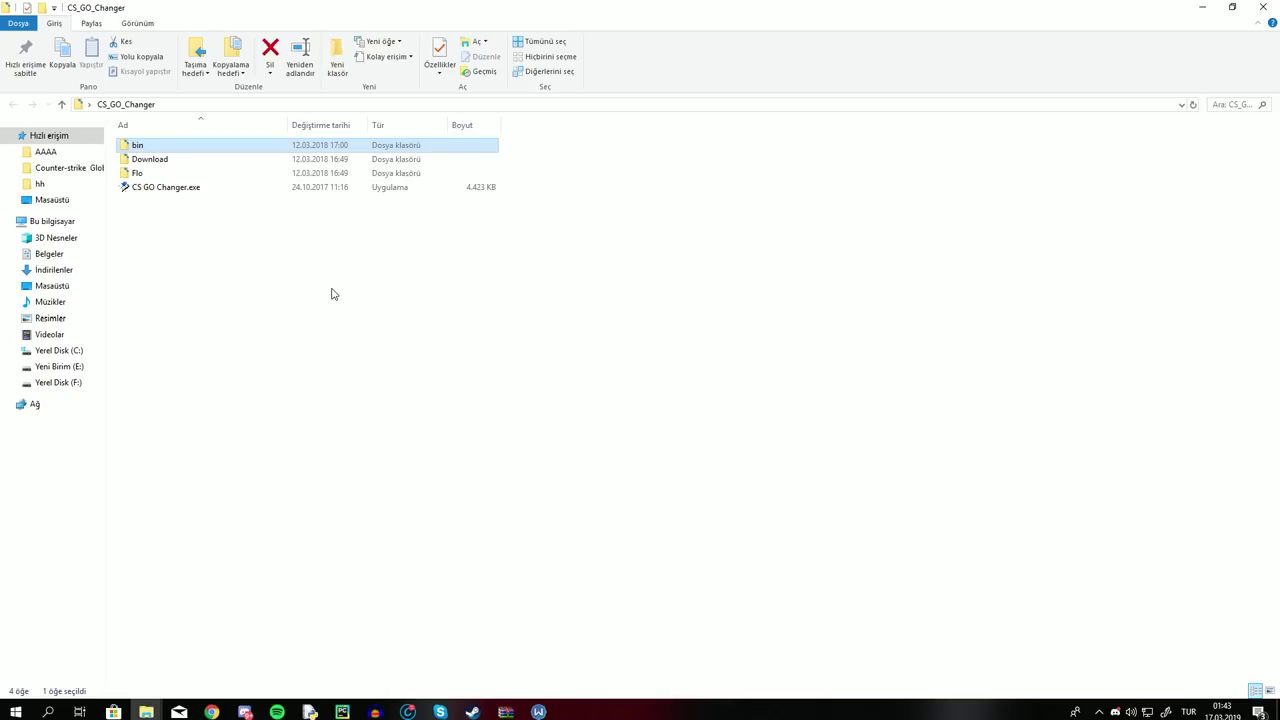
key(Down)
key(Up)
key(Down)
key(Up)
key(Down)
key(Up)
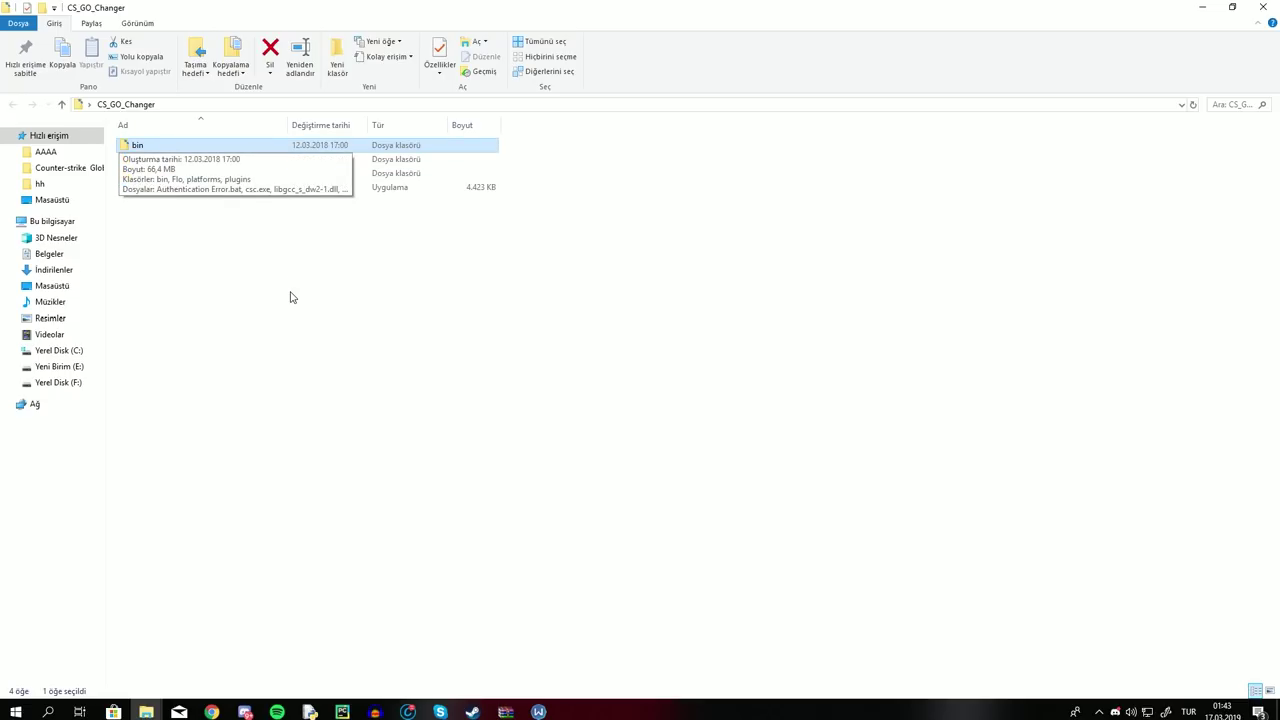
key(Return)
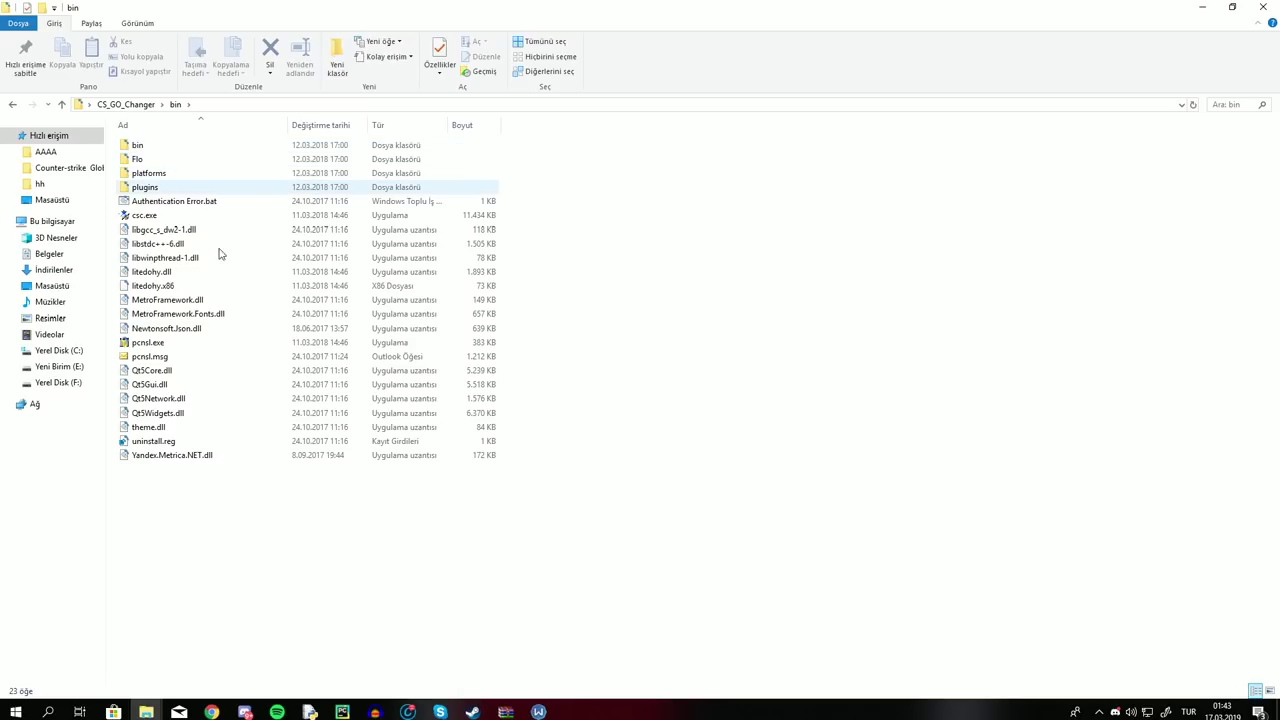
click(126, 104)
double_click(166, 150)
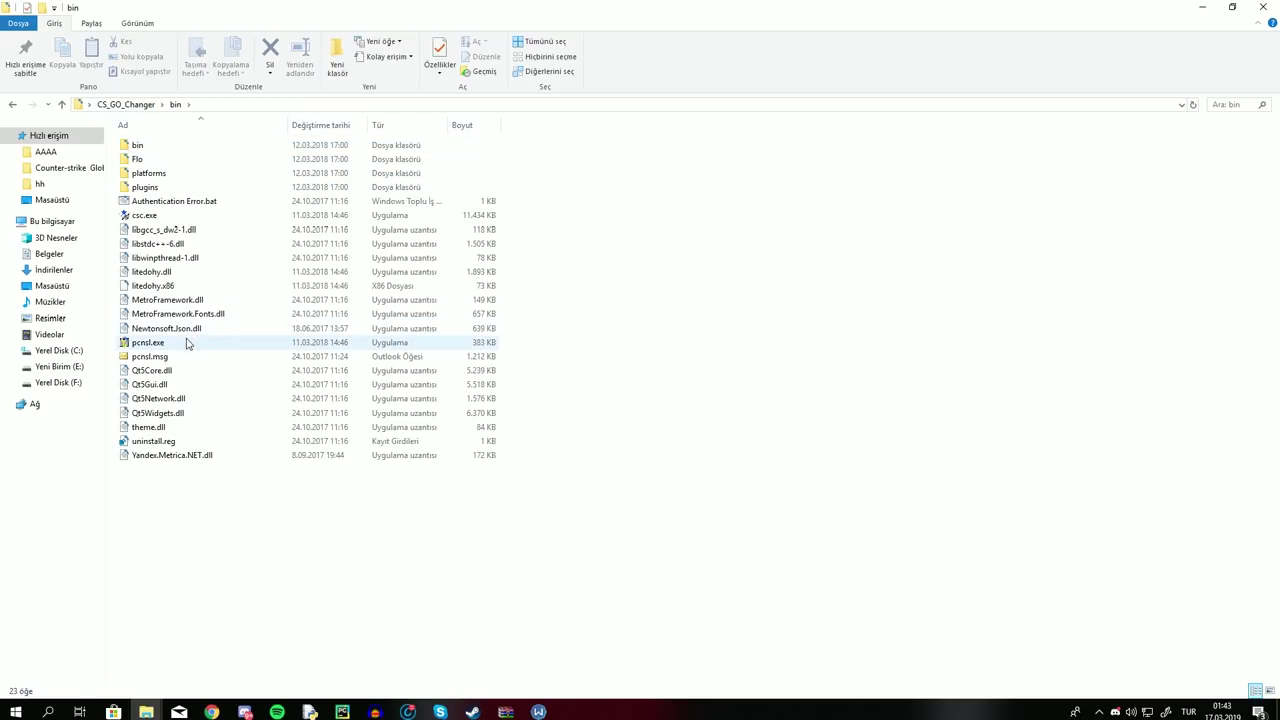
Step: Run csc.exe, allow it to make changes to the device and start CS:GO Changer from its licence window
double_click(172, 218)
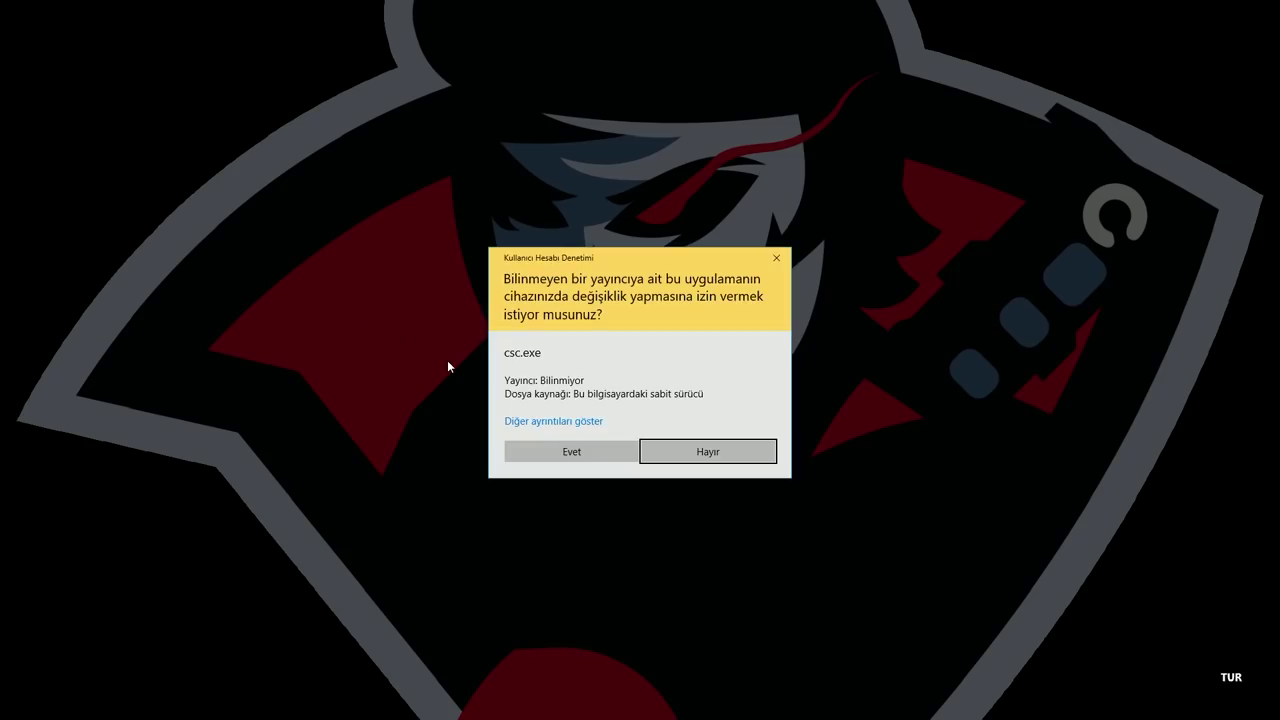
key(Left)
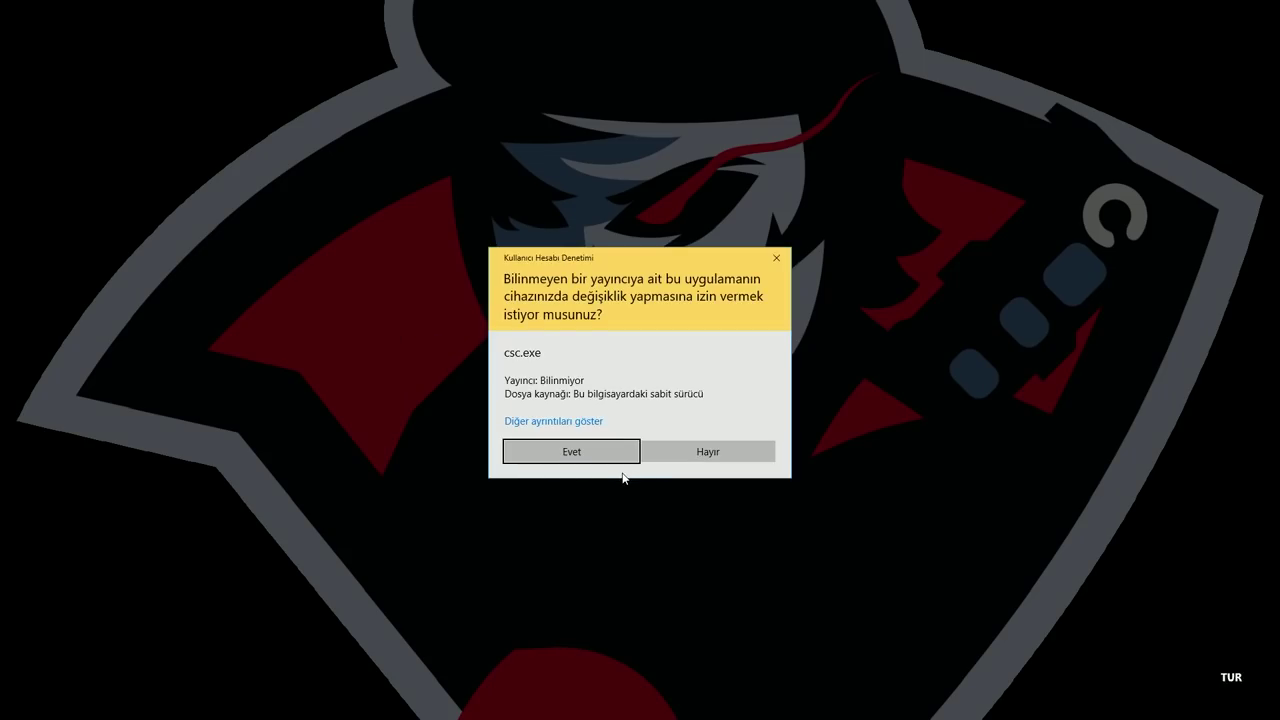
key(Return)
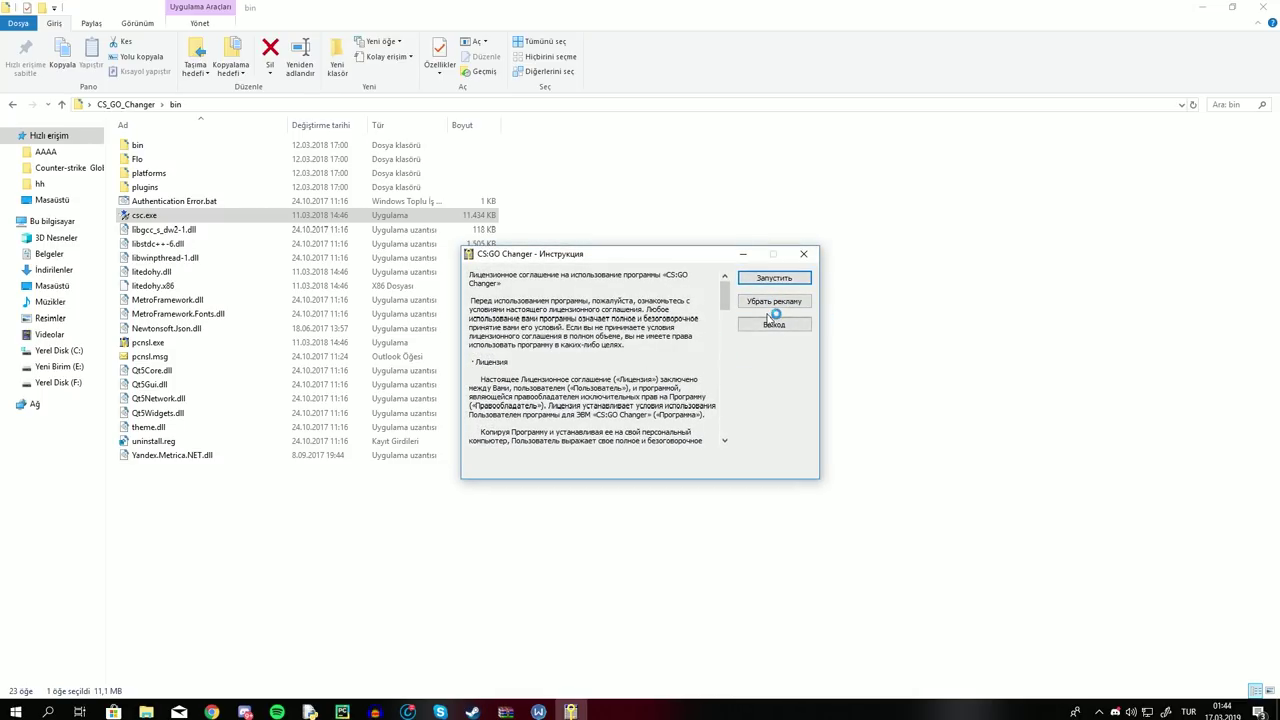
scroll(636, 386, down, 3)
scroll(666, 368, up, 3)
click(779, 283)
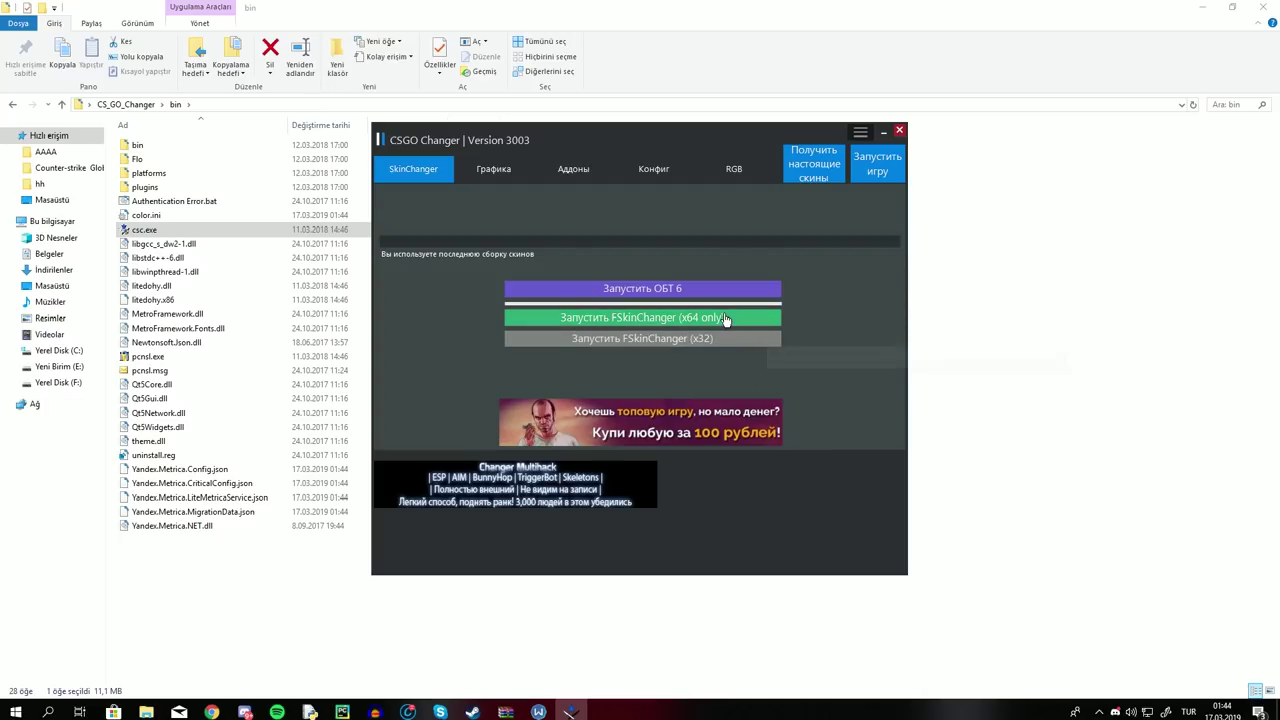
Step: Launch the ОБТ 6 skin changer and close the Steam profile page that opens in the browser
click(642, 288)
click(672, 388)
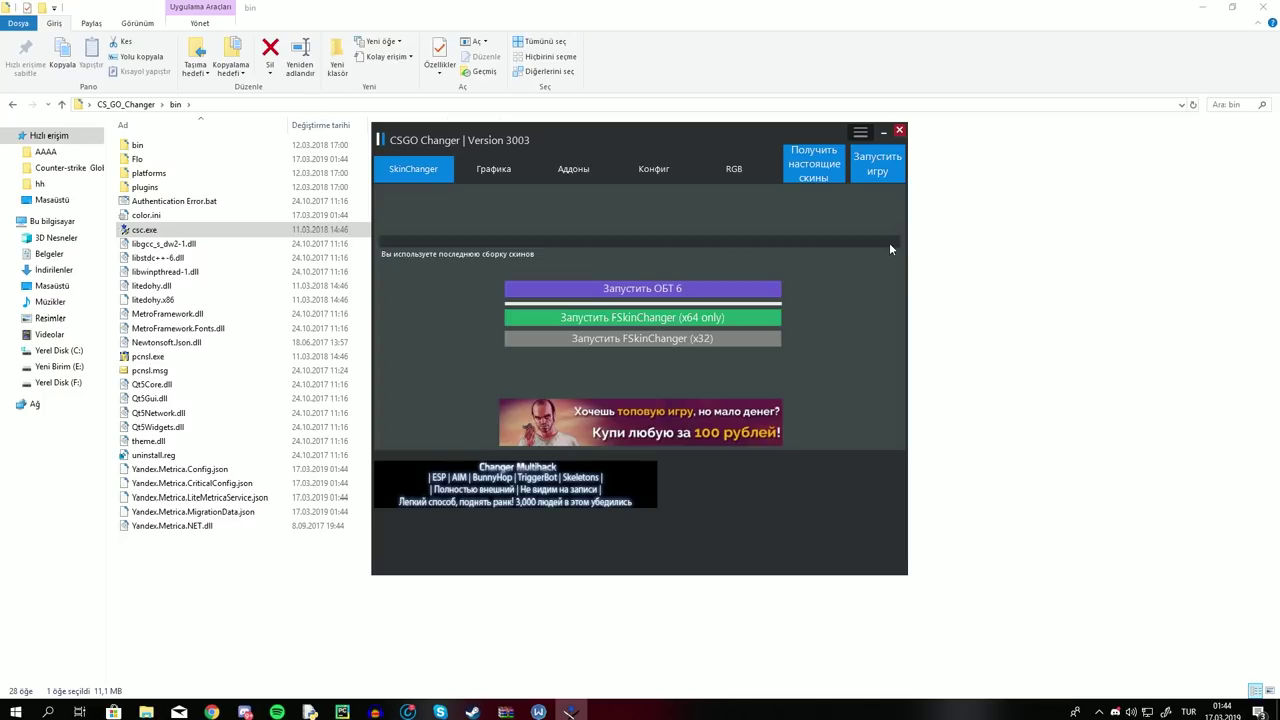
click(668, 292)
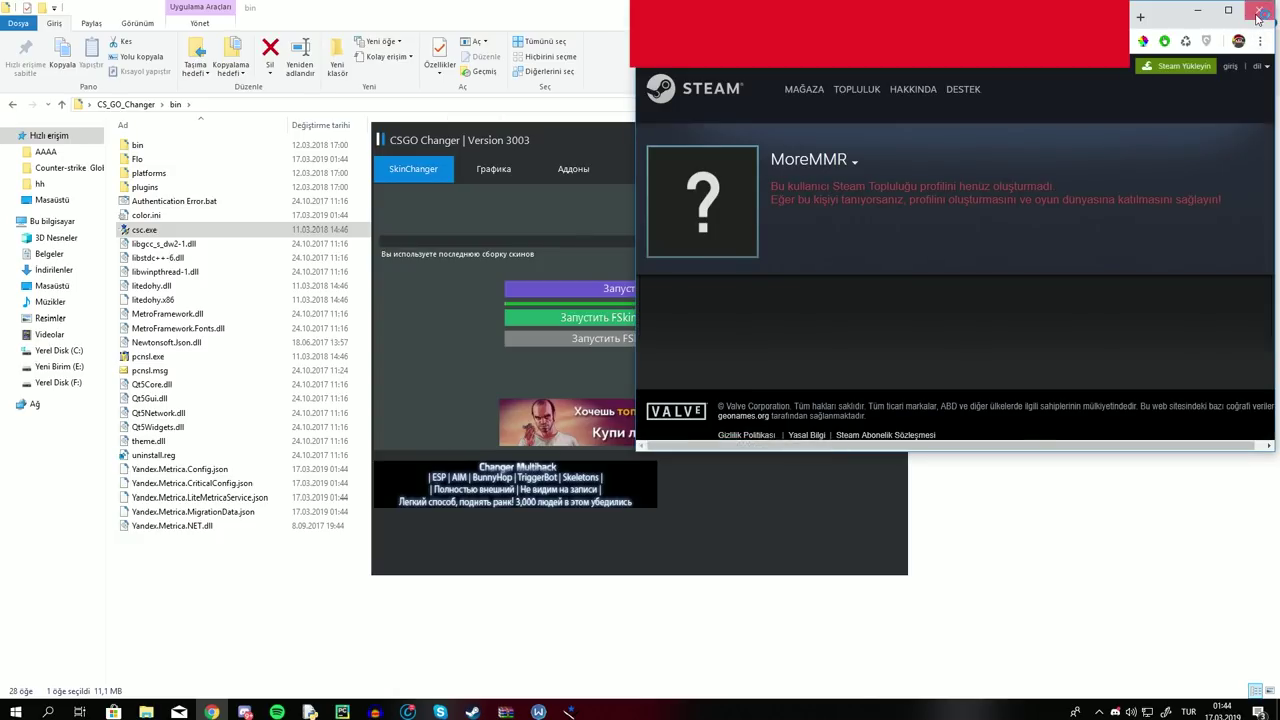
click(1258, 16)
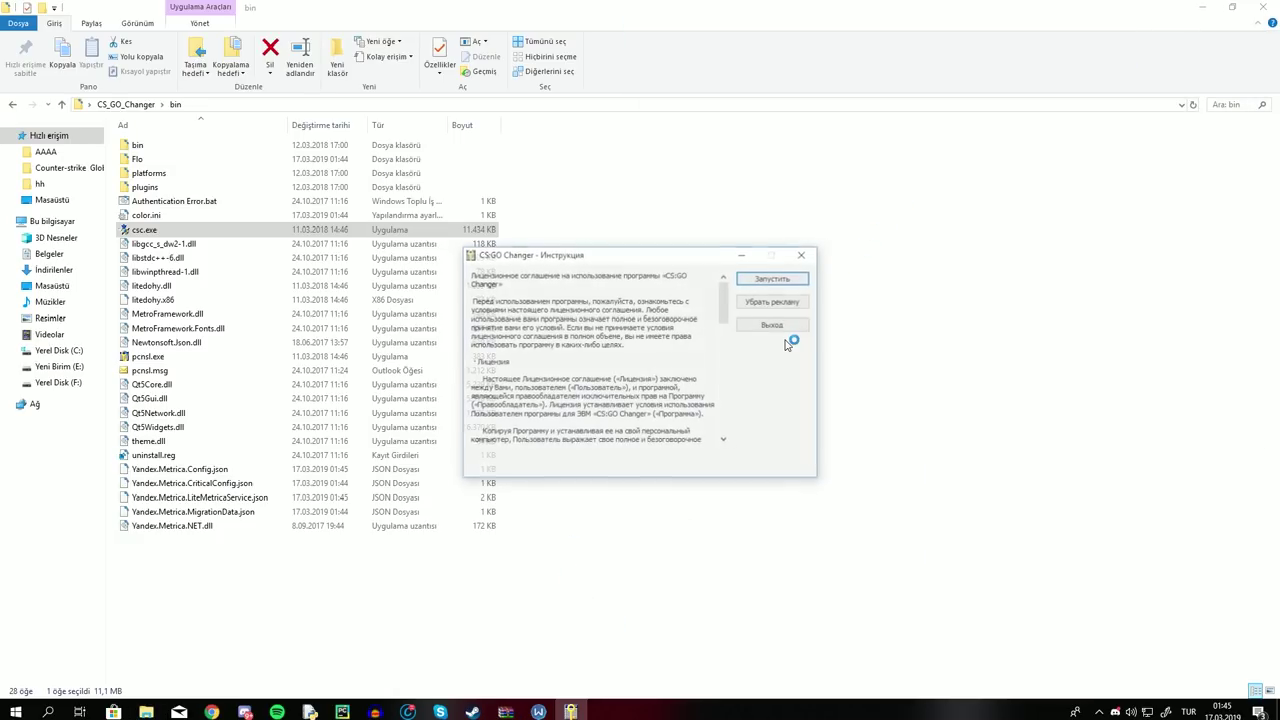
Step: Continue from the CS:GO Changer instruction window to the launcher, move the launcher window aside and close it
click(760, 301)
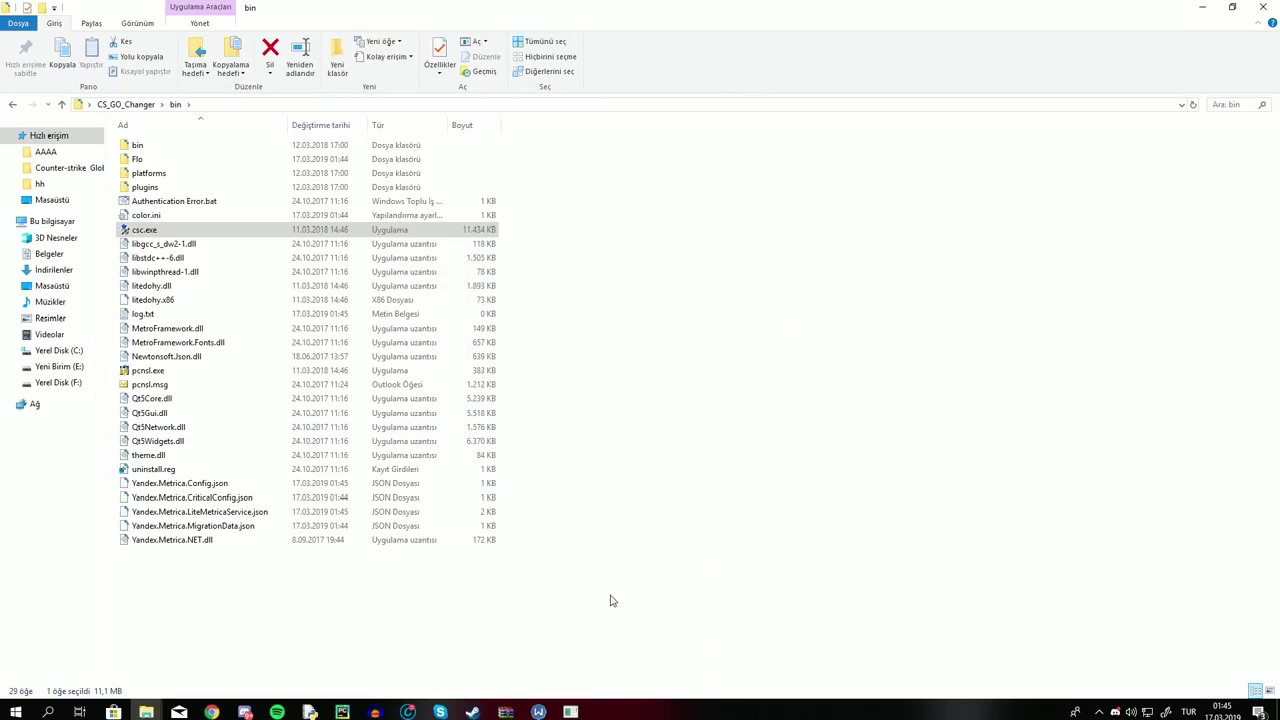
click(570, 677)
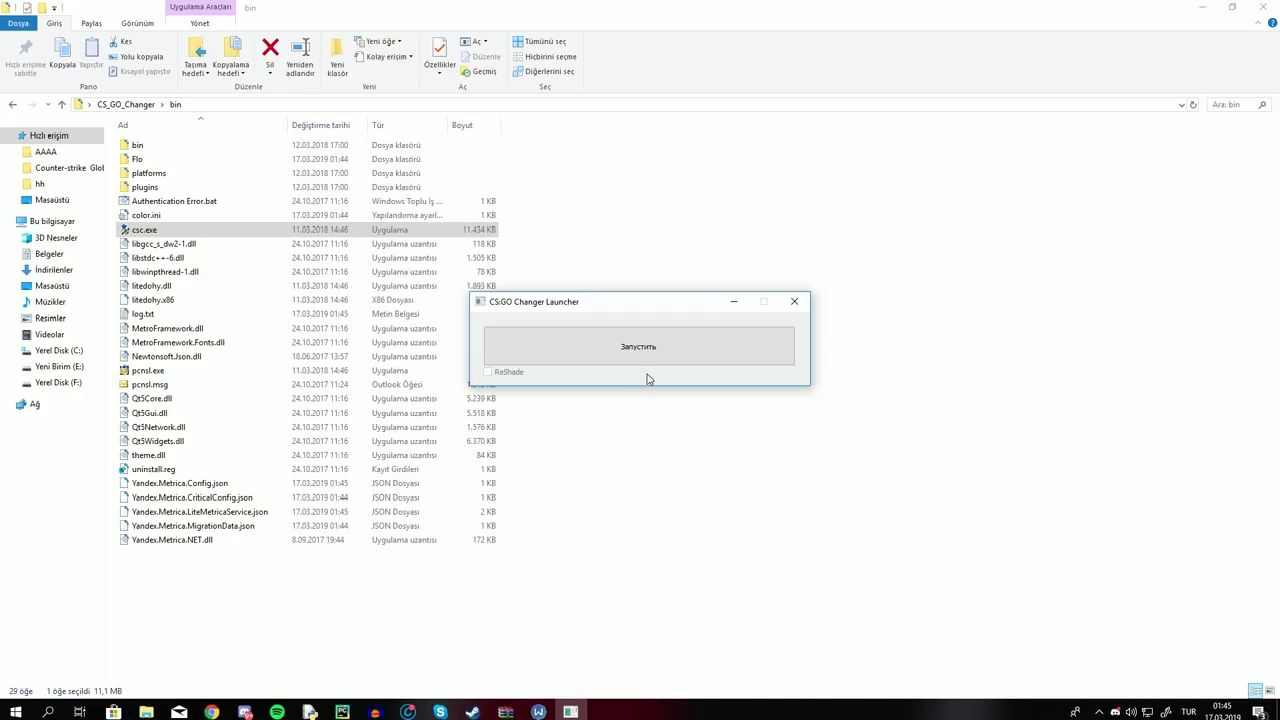
drag(574, 303, 600, 341)
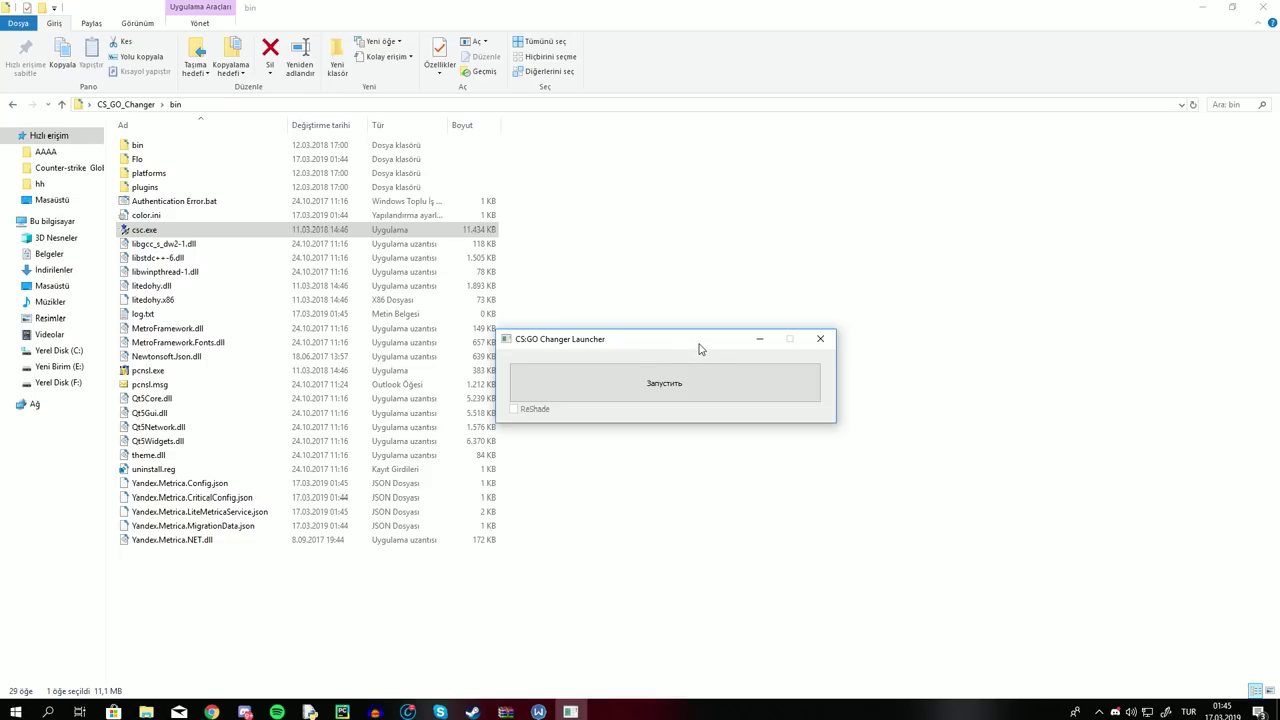
click(819, 340)
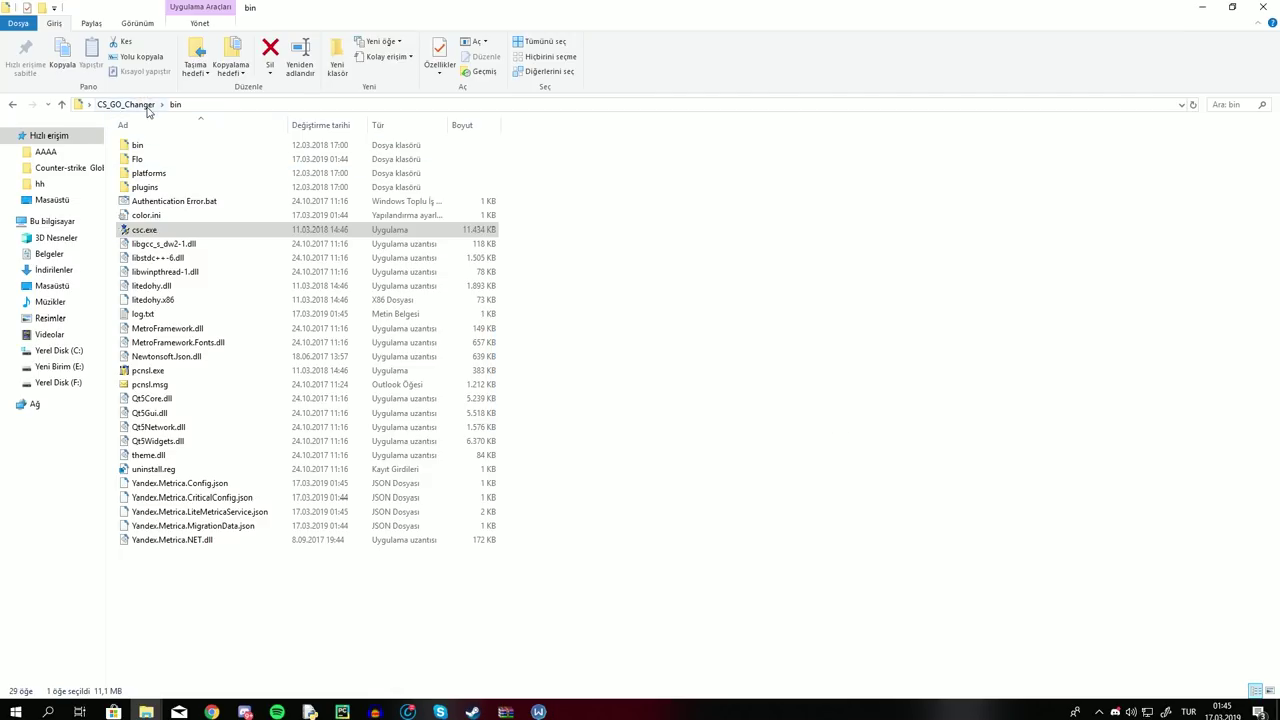
Step: Open the Flo folder and create a desktop shortcut for Launcher.exe
click(169, 161)
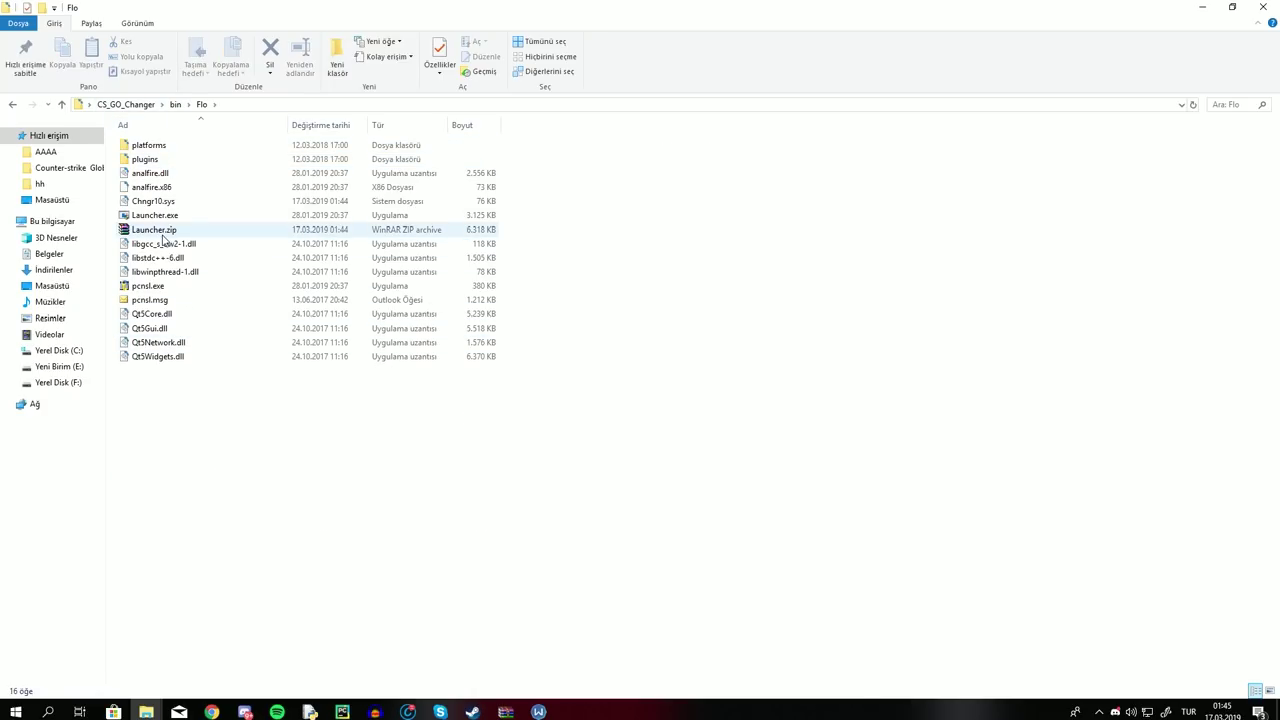
right_click(170, 216)
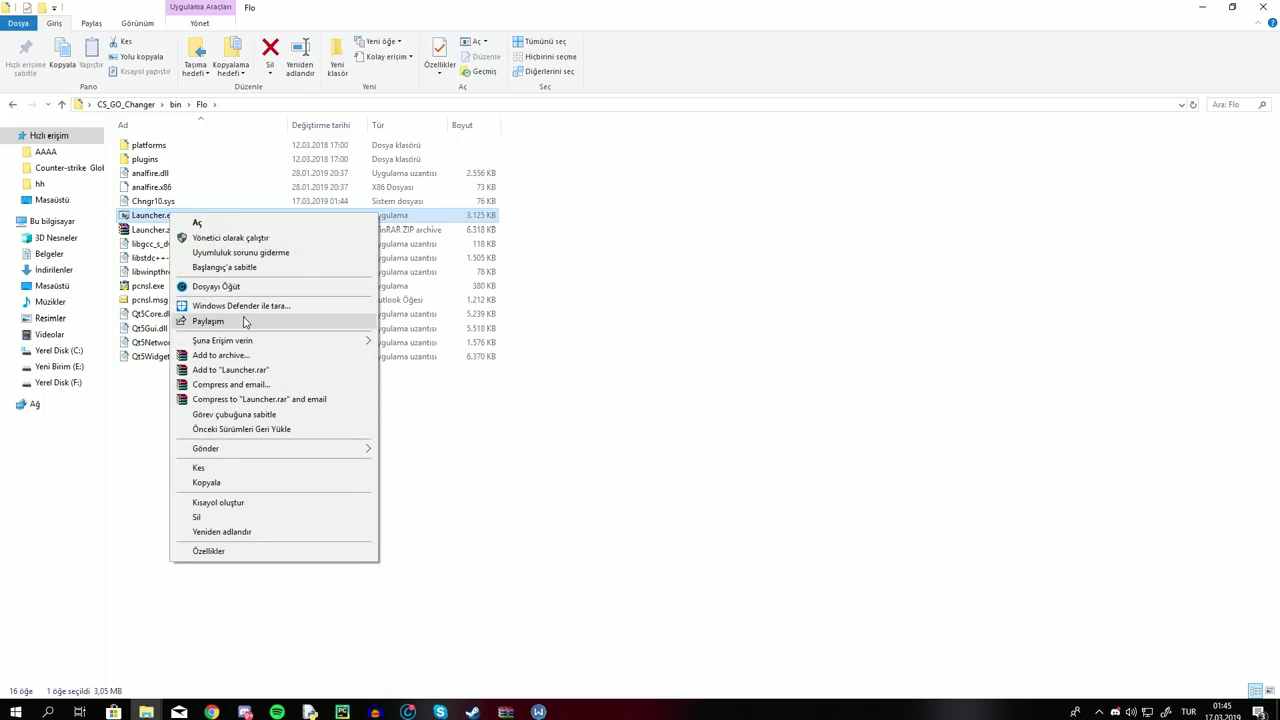
mouse_move(311, 450)
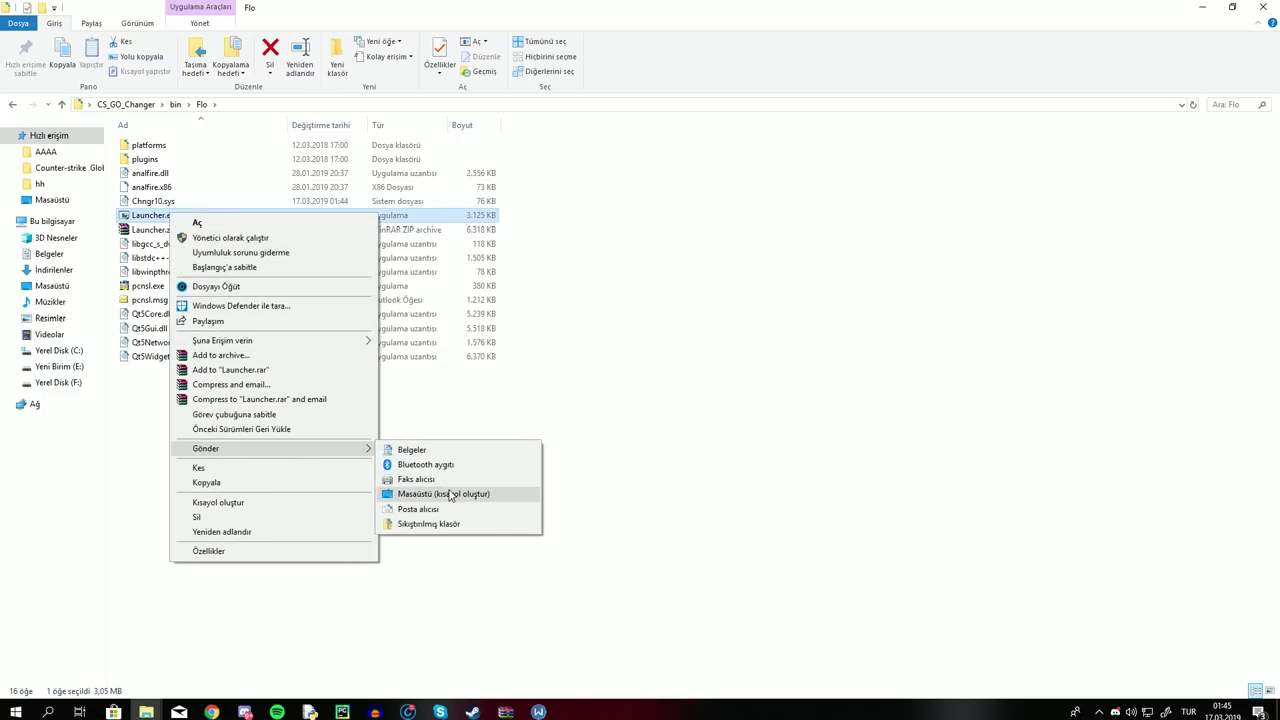
click(449, 494)
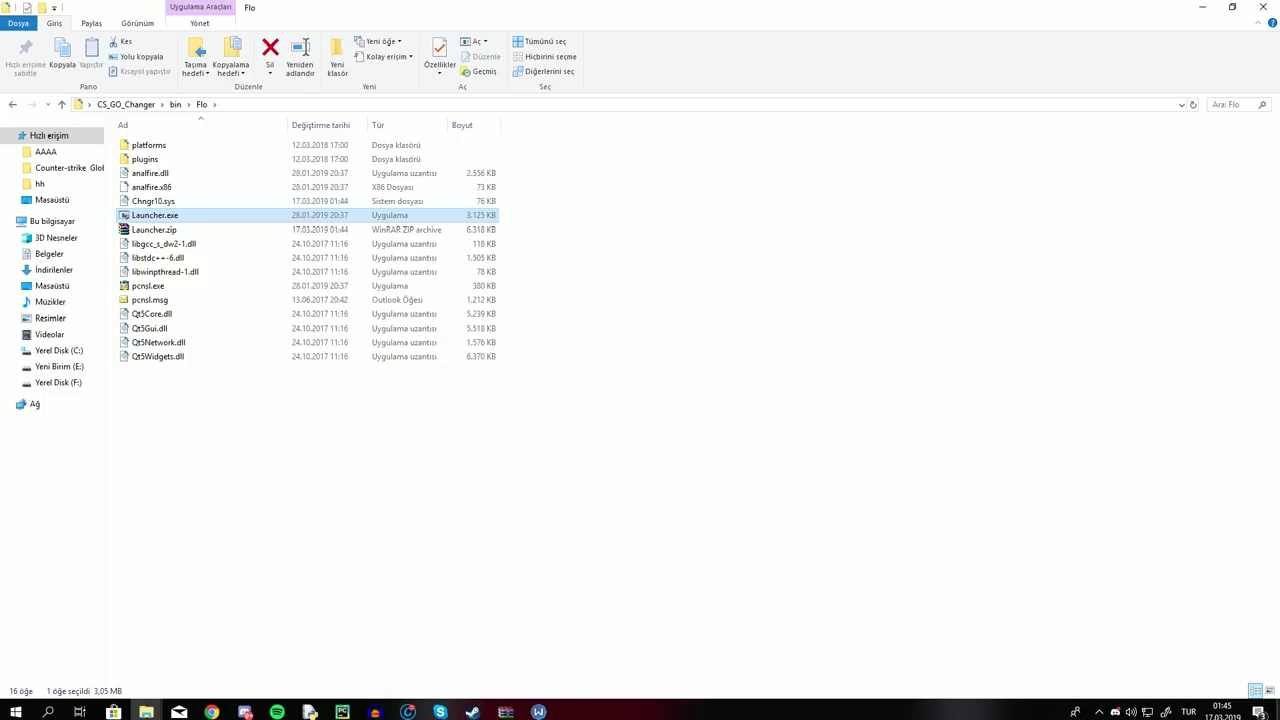
Step: Switch to the desktop, run the Launcher.exe shortcut and allow it to make changes to the device
key(super+d)
click(148, 358)
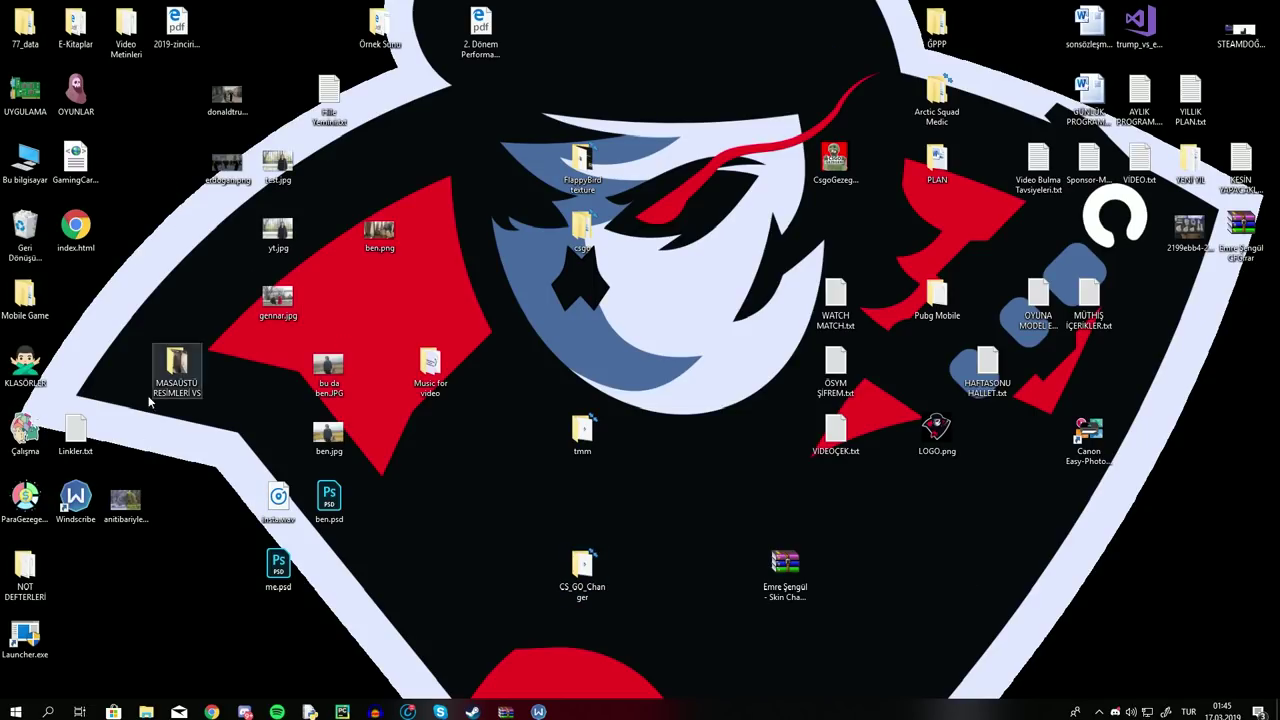
double_click(25, 640)
click(571, 454)
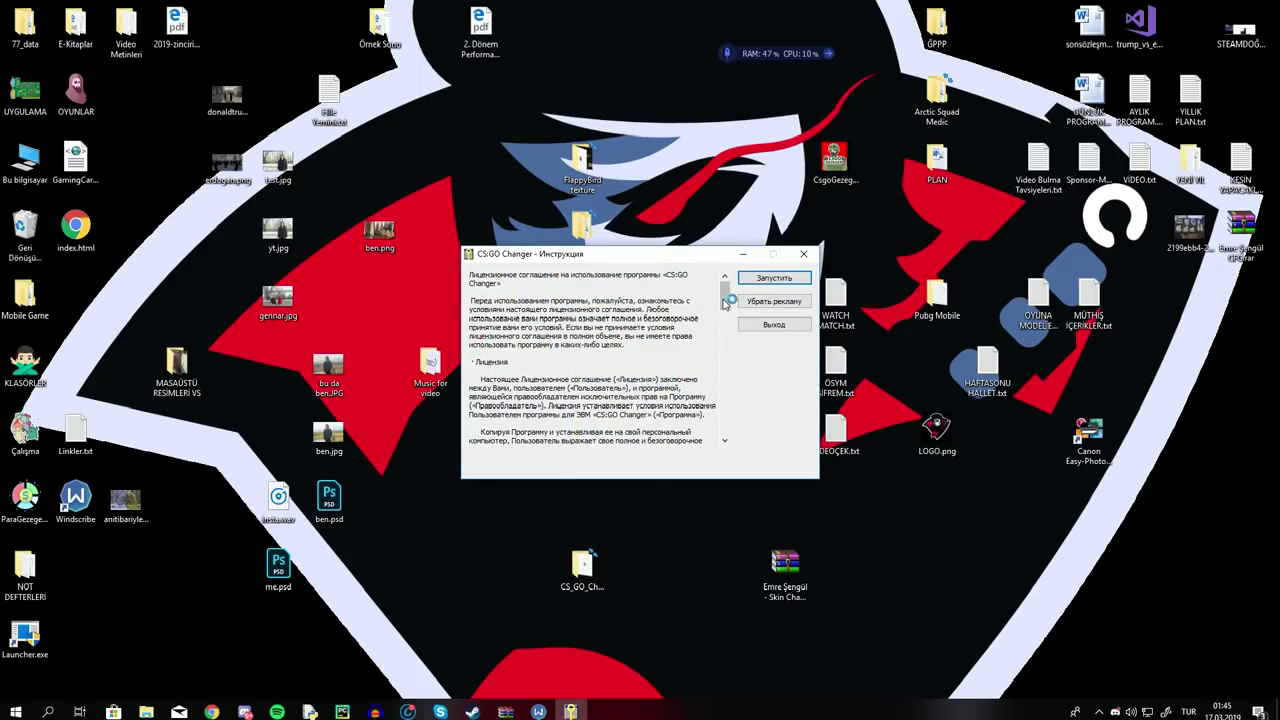
Step: Continue from the CS:GO Changer instruction window to the launcher, reposition its window and start the changer so it waits for the game
click(773, 279)
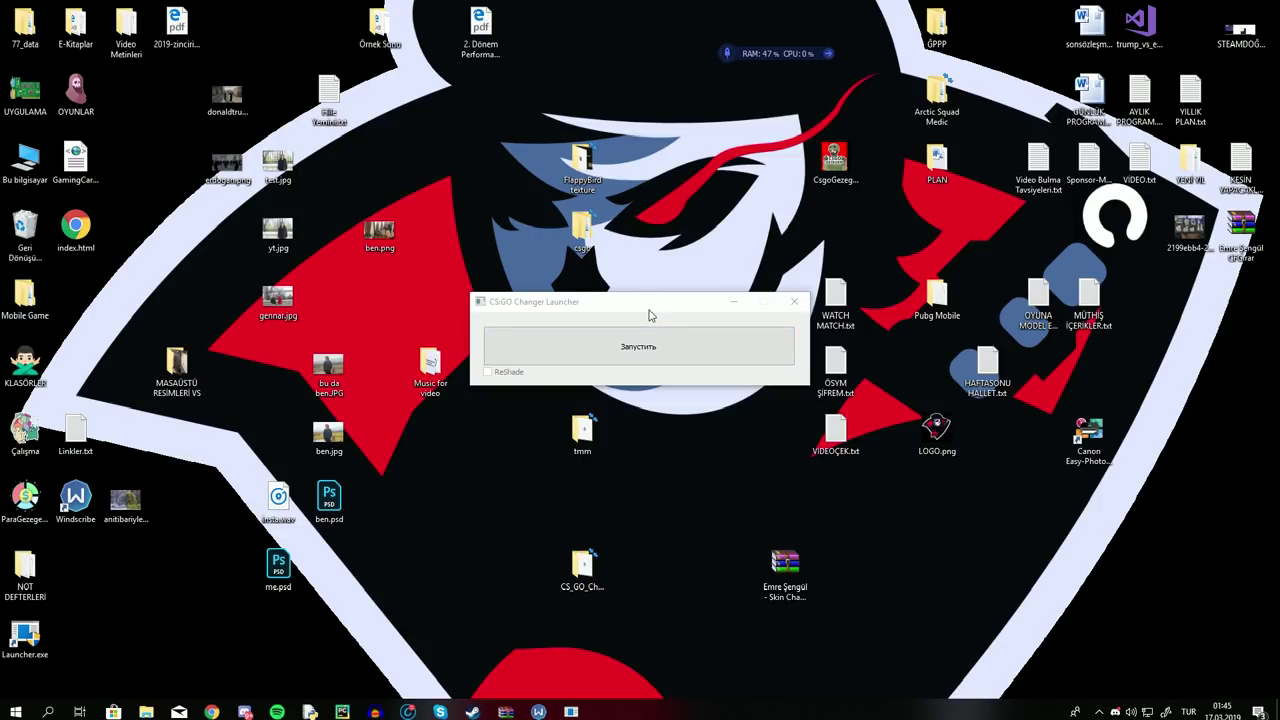
drag(651, 315, 683, 356)
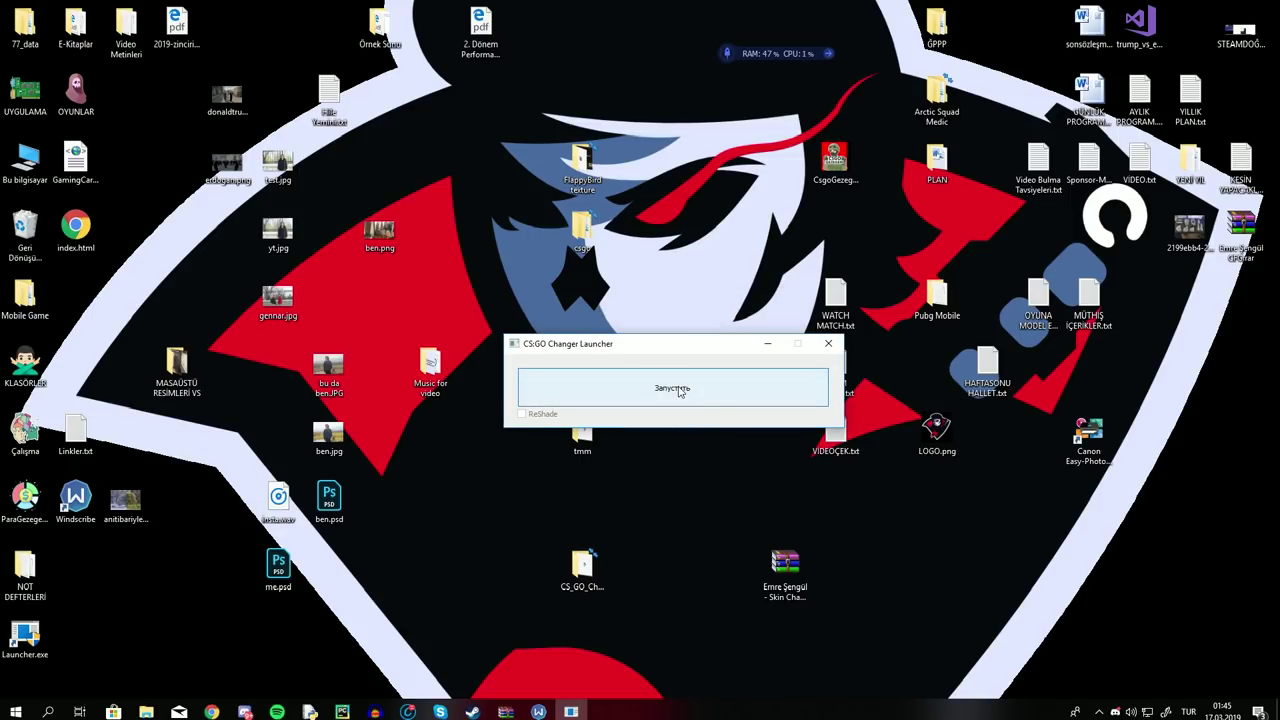
click(678, 391)
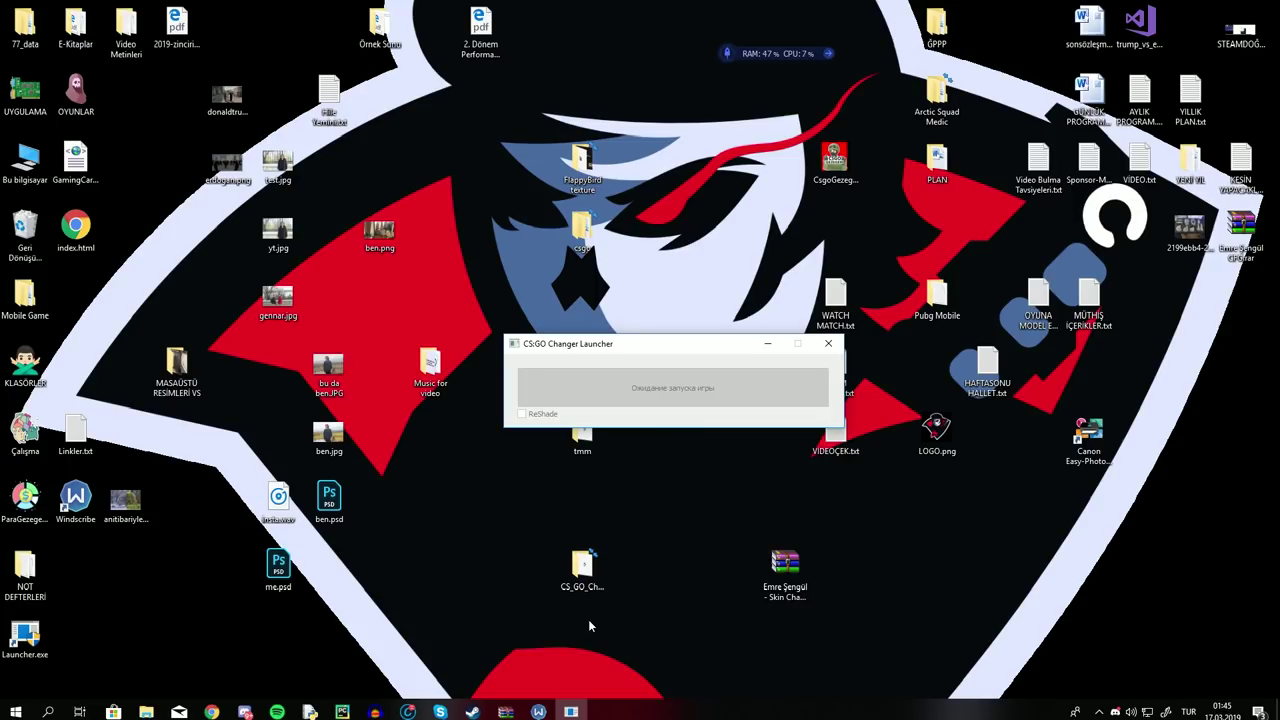
click(545, 650)
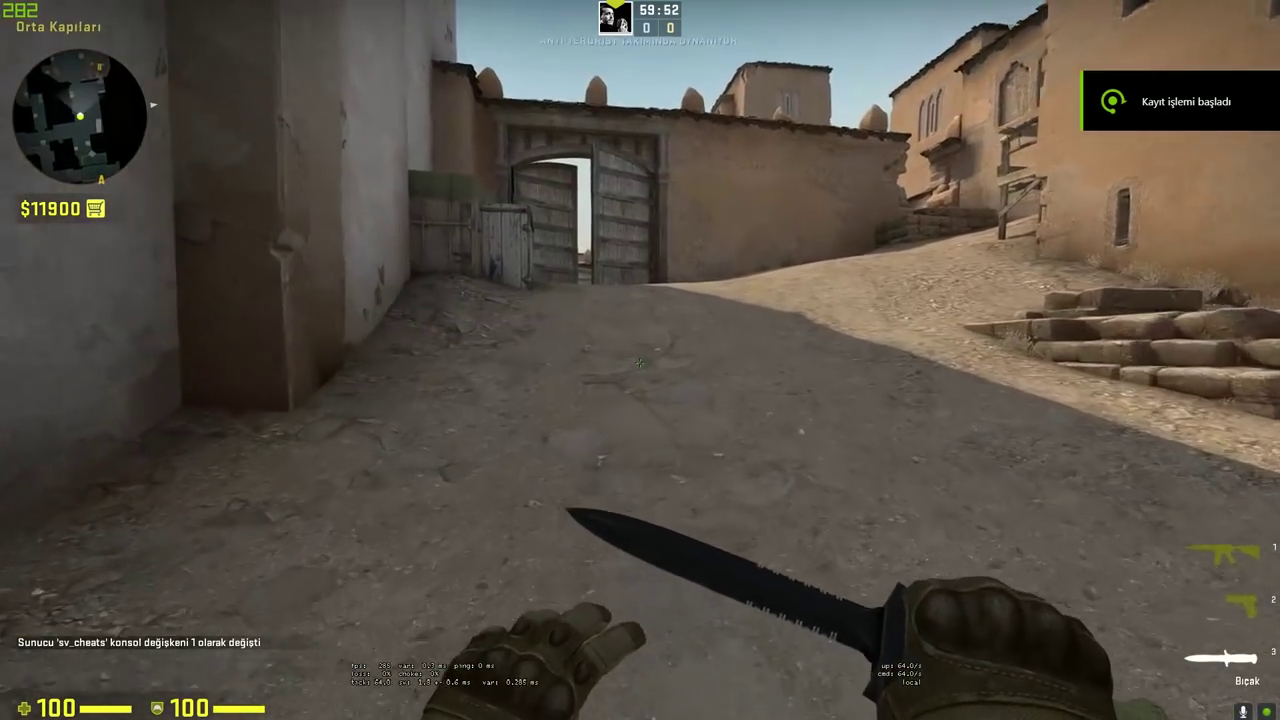
key(w)
mouse_move(640, 362)
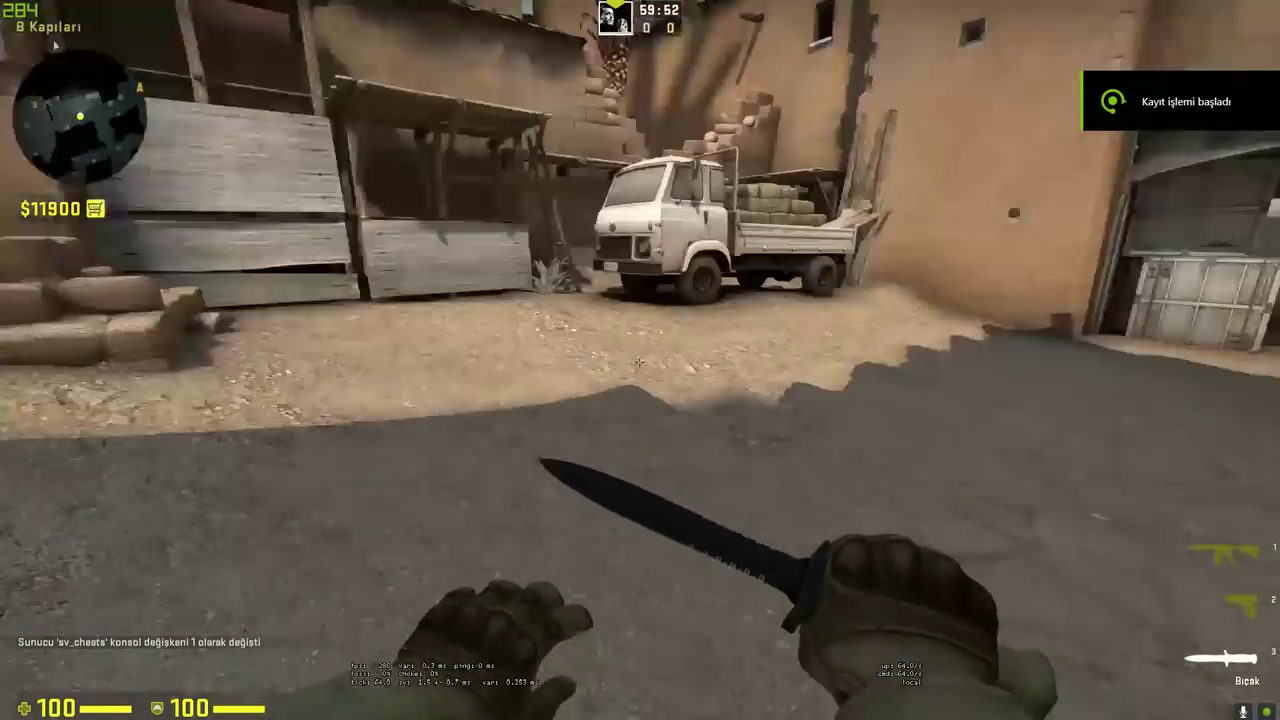
key(w)
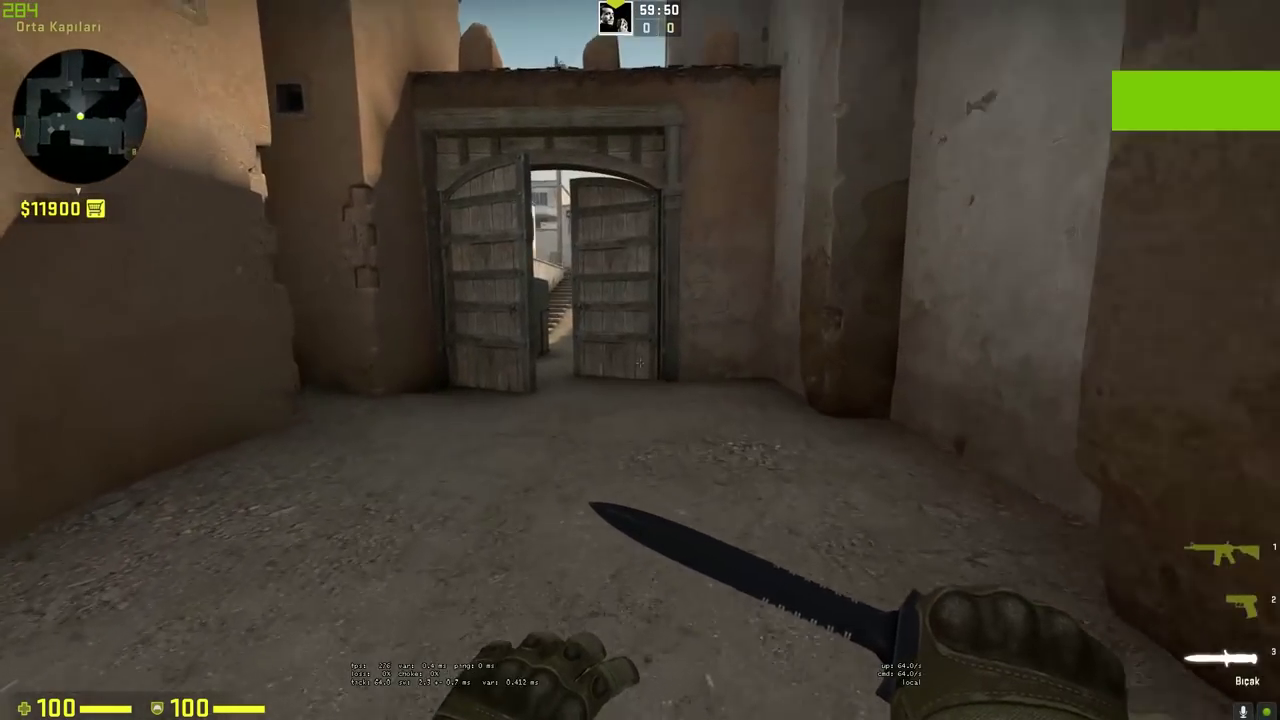
key(w)
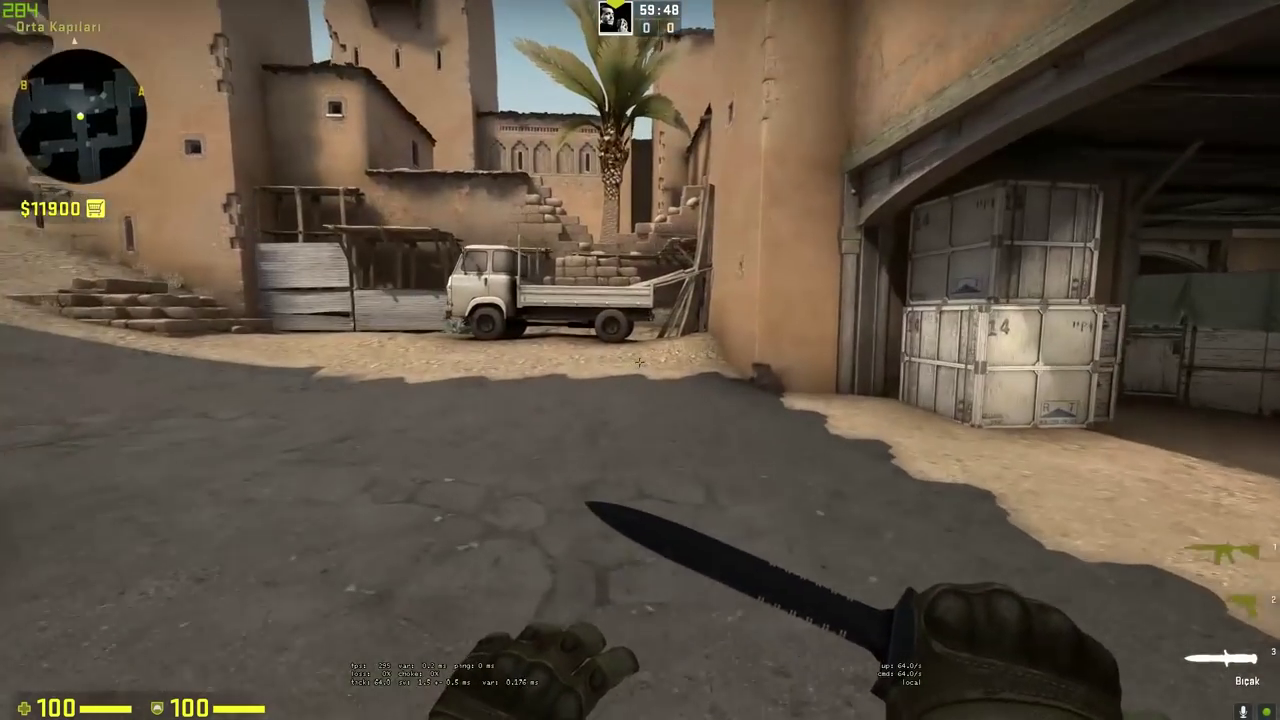
key(w)
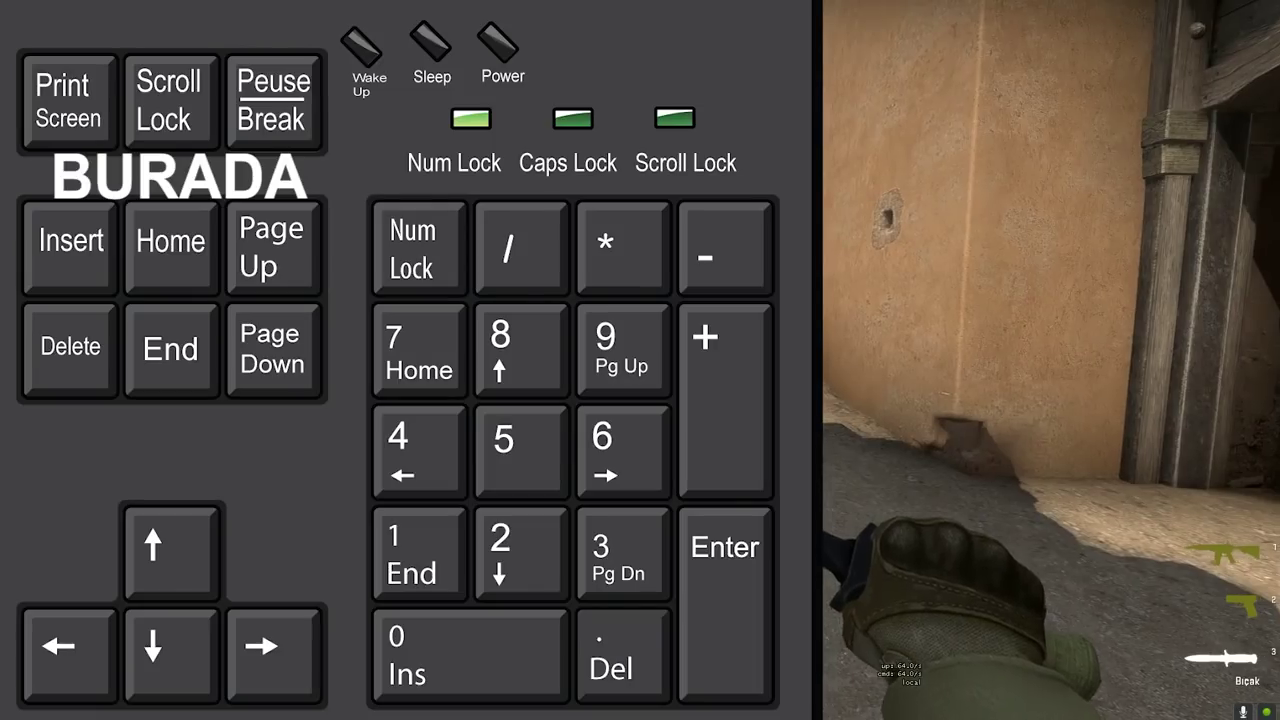
key(w)
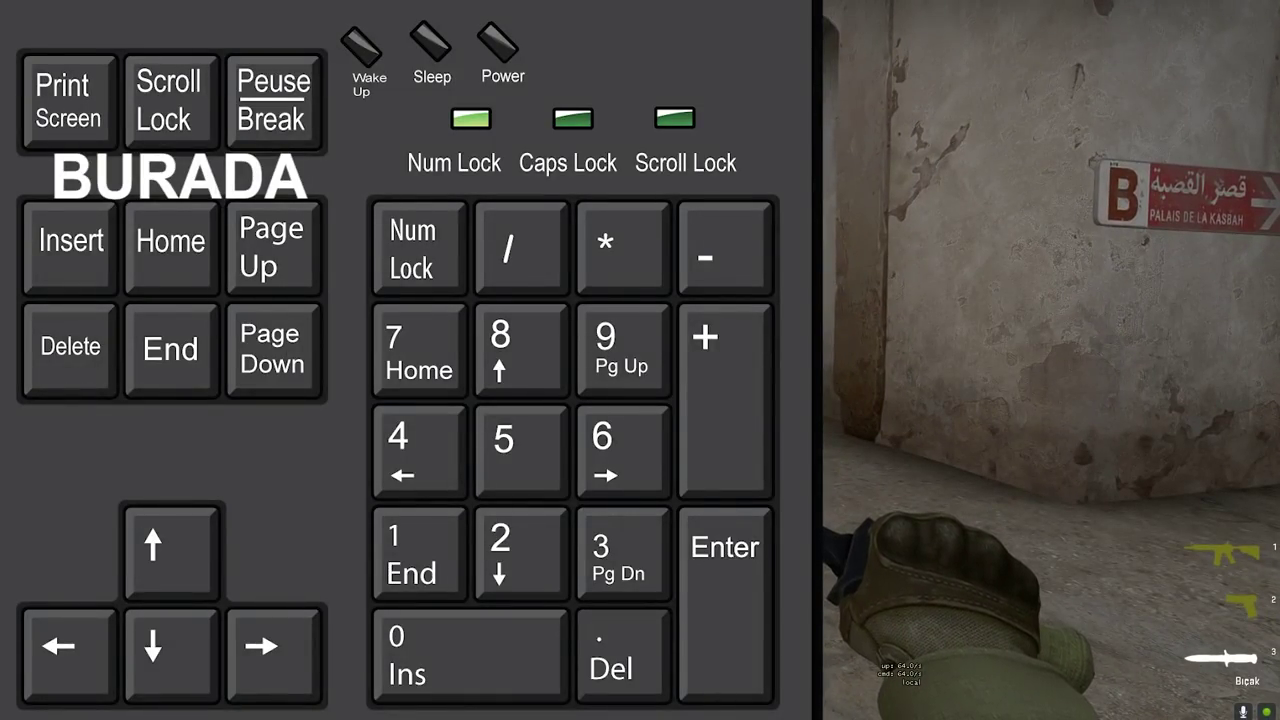
Step: Open the in-game CS:GO Changer menu and choose the Sustalı Bıçak knife for the Counter-Terrorists team
key(Insert)
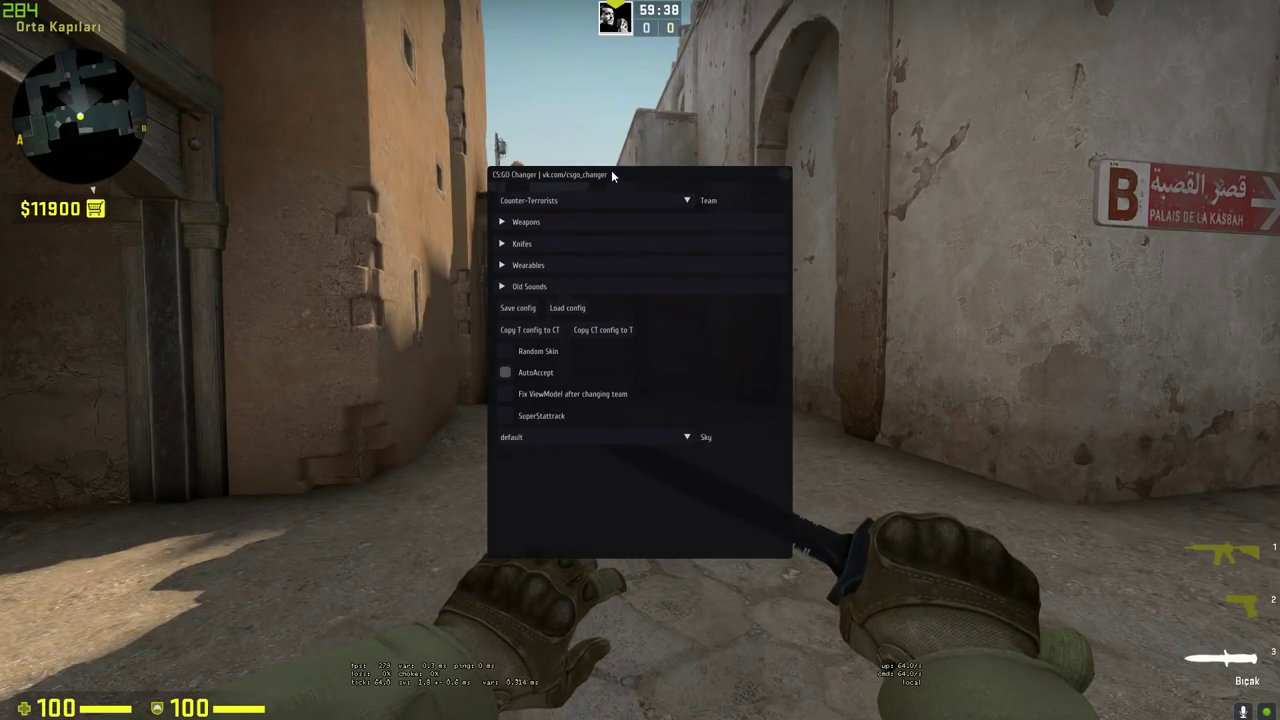
drag(611, 170, 628, 146)
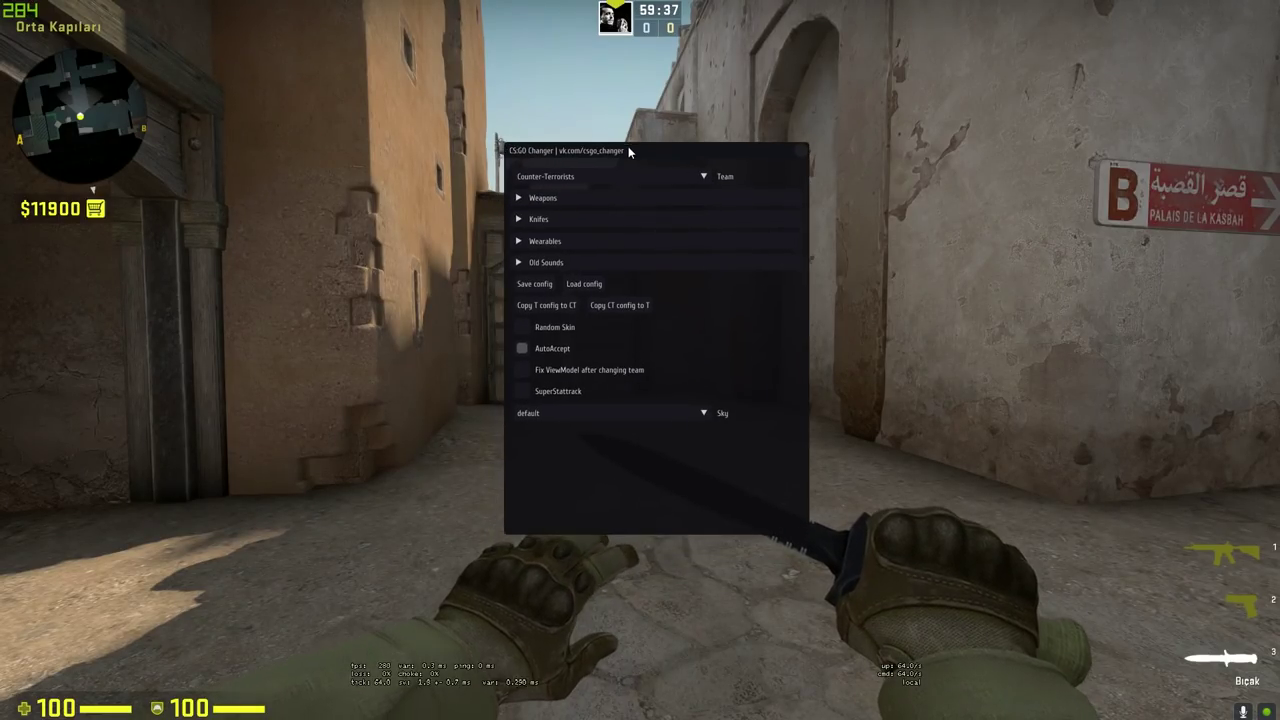
click(536, 221)
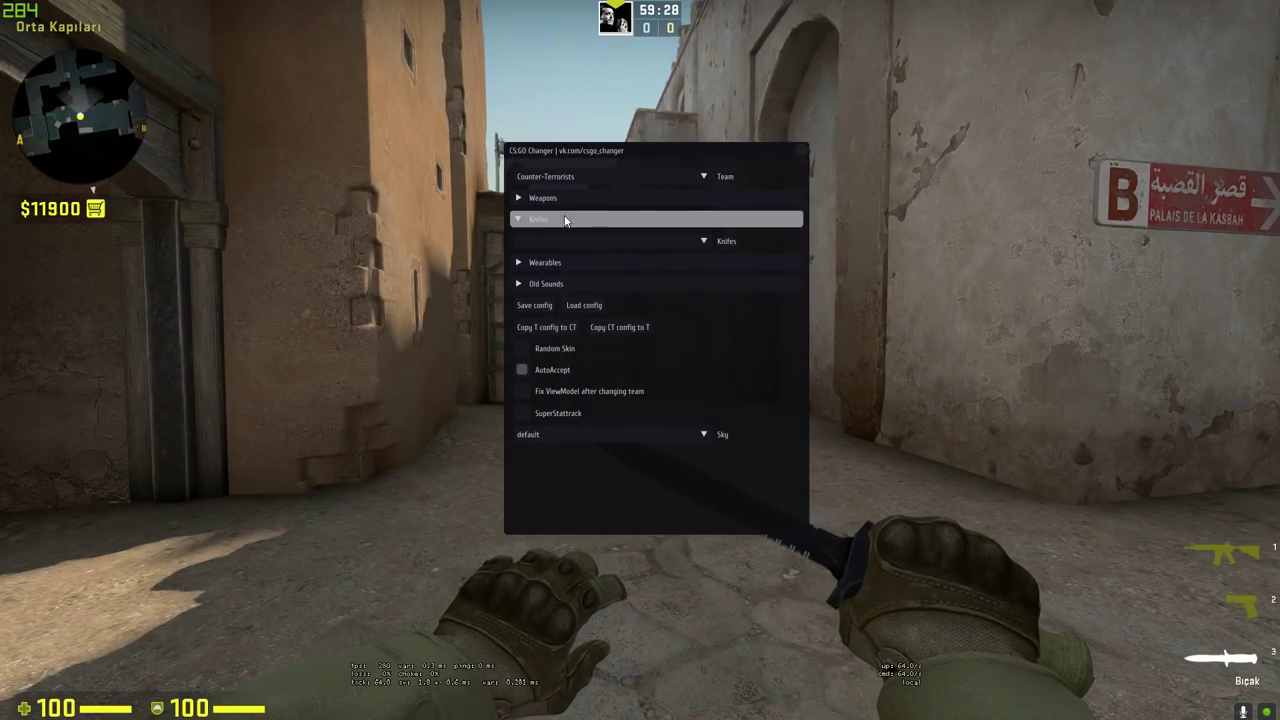
click(638, 250)
scroll(664, 298, down, 5)
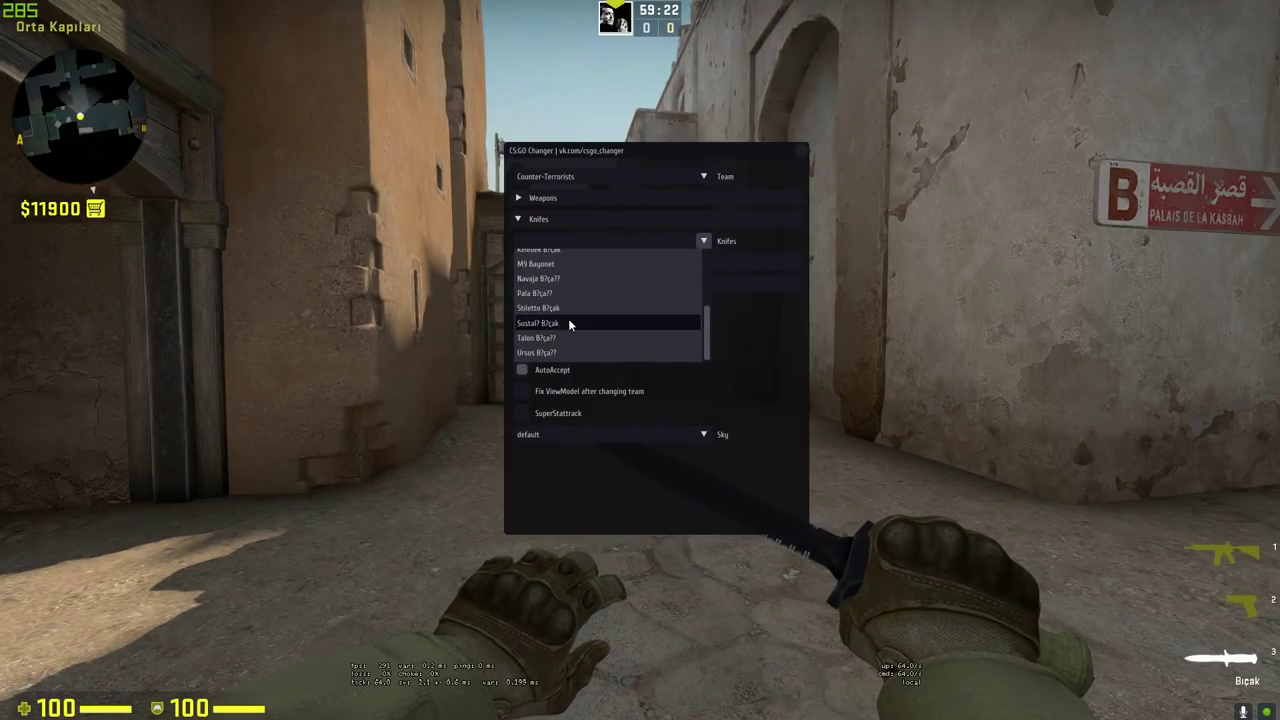
click(568, 323)
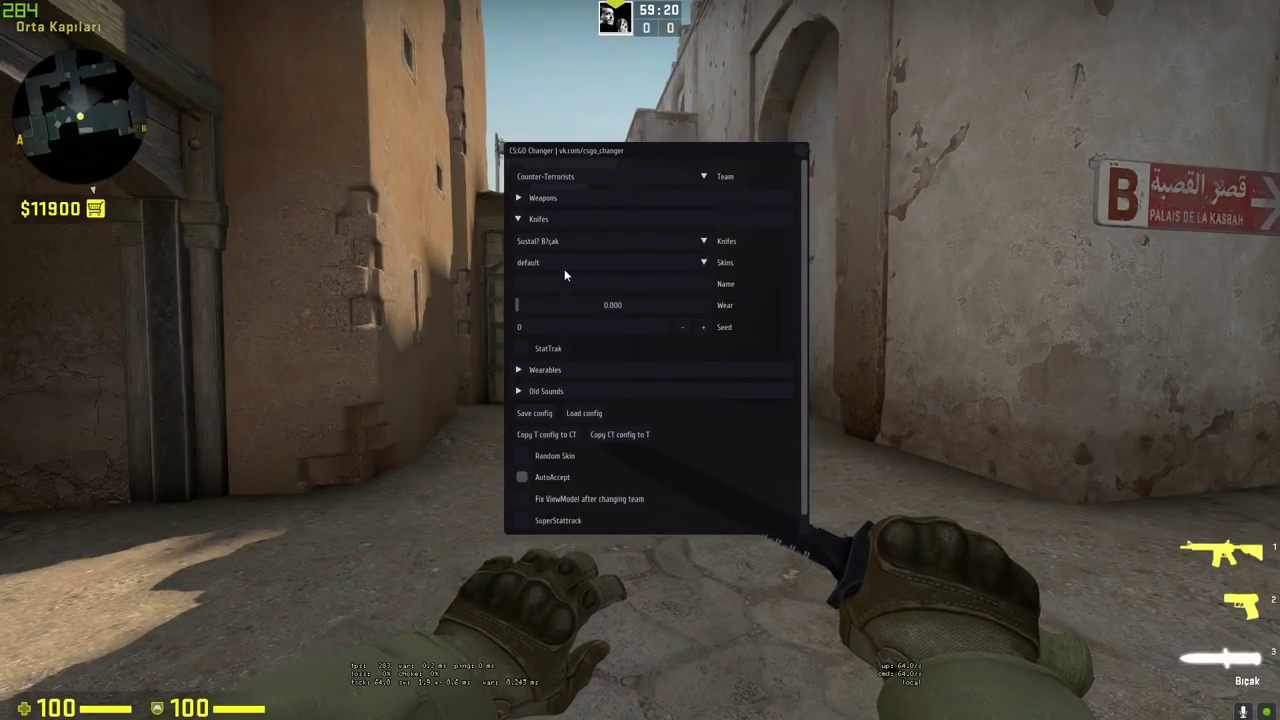
Step: Apply the third Doppler entry of the skin list to the Sustalı Bıçak knife
click(553, 262)
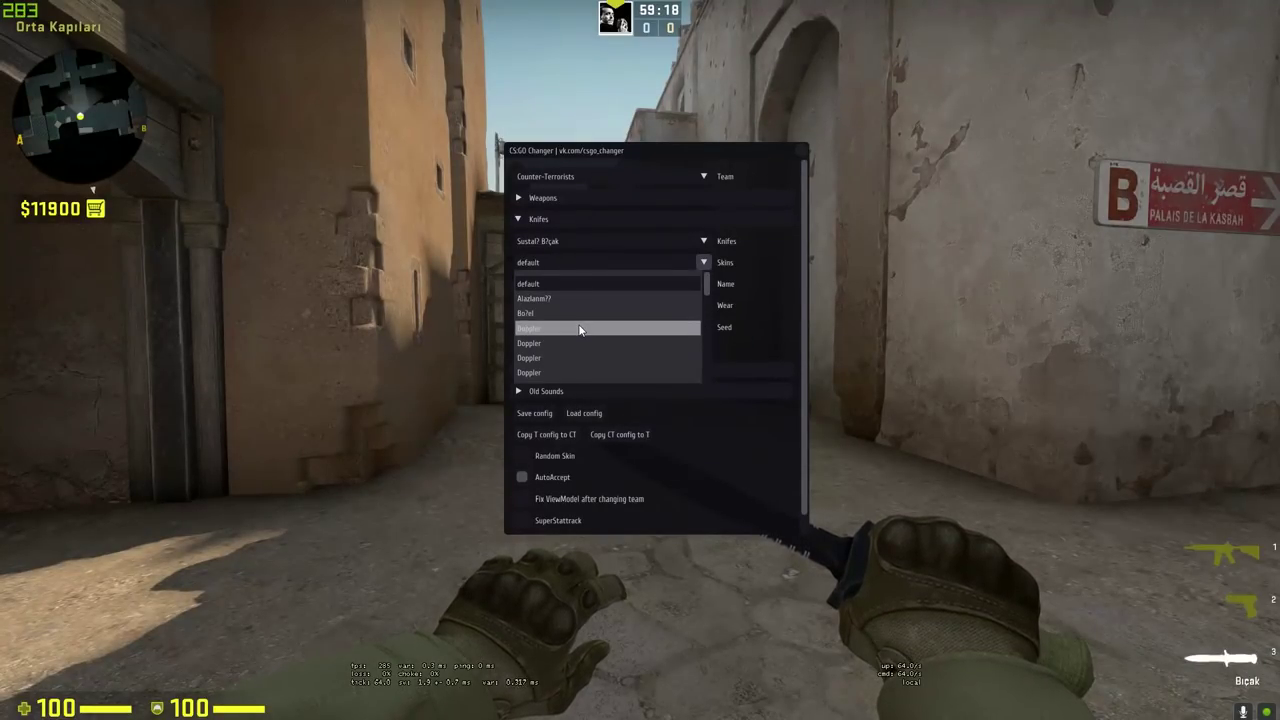
scroll(576, 328, down, 4)
scroll(570, 330, up, 4)
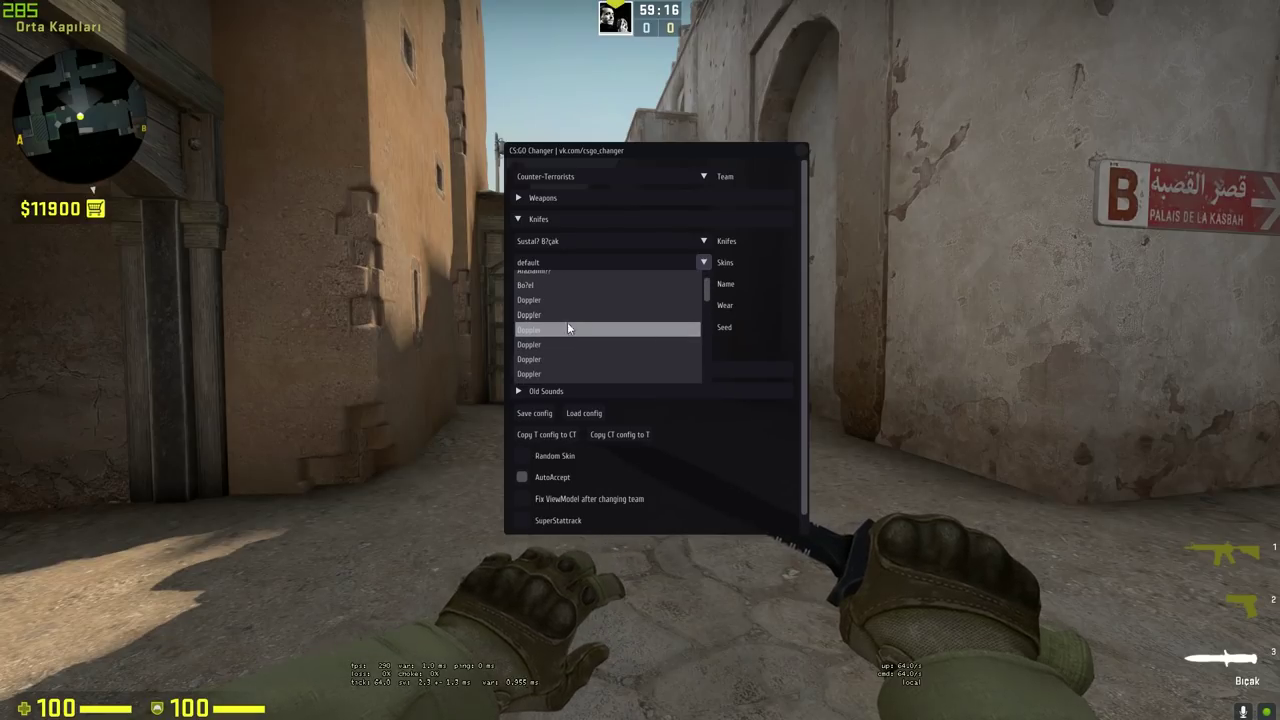
click(555, 330)
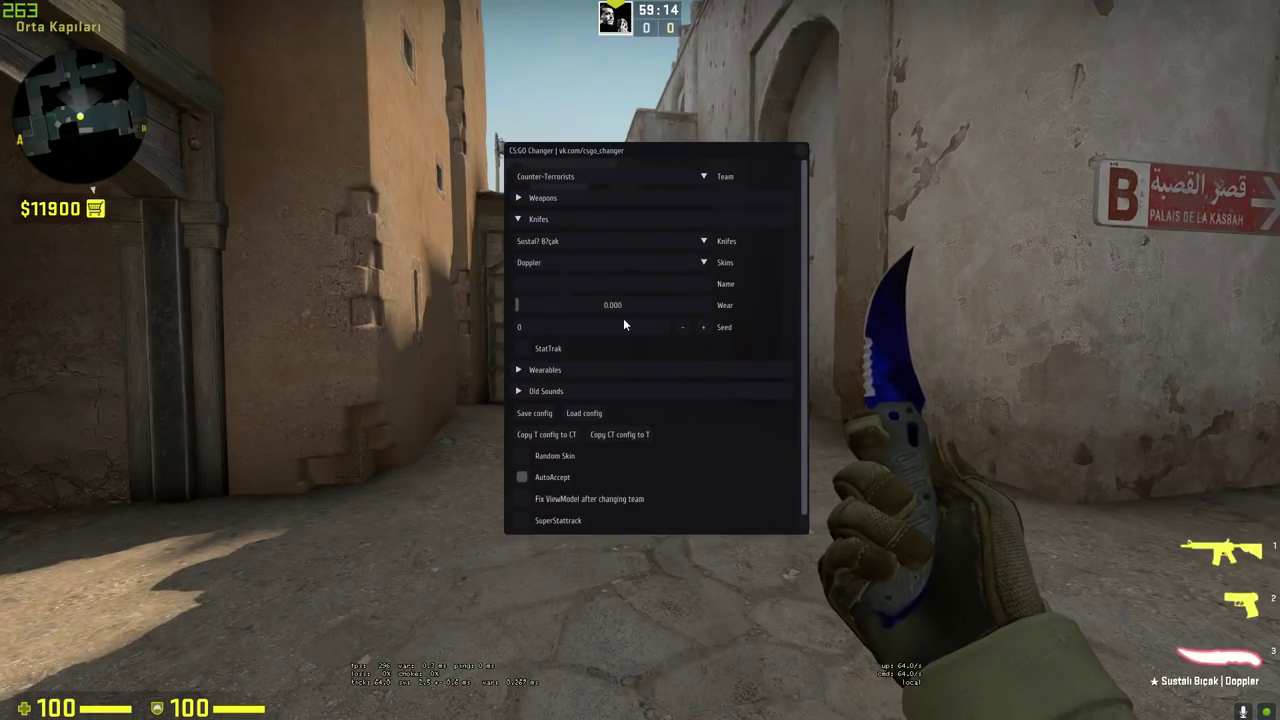
Step: Name the Doppler knife "HI YOUTUBE"
click(620, 285)
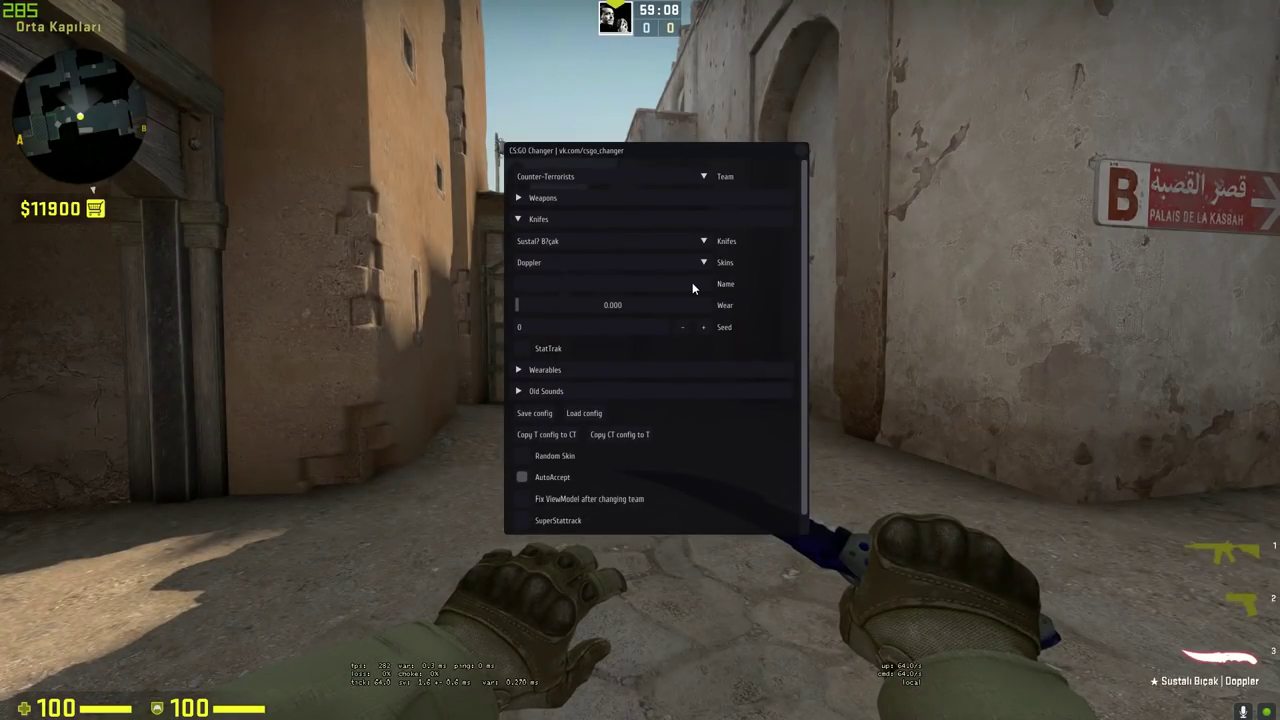
text(H?)
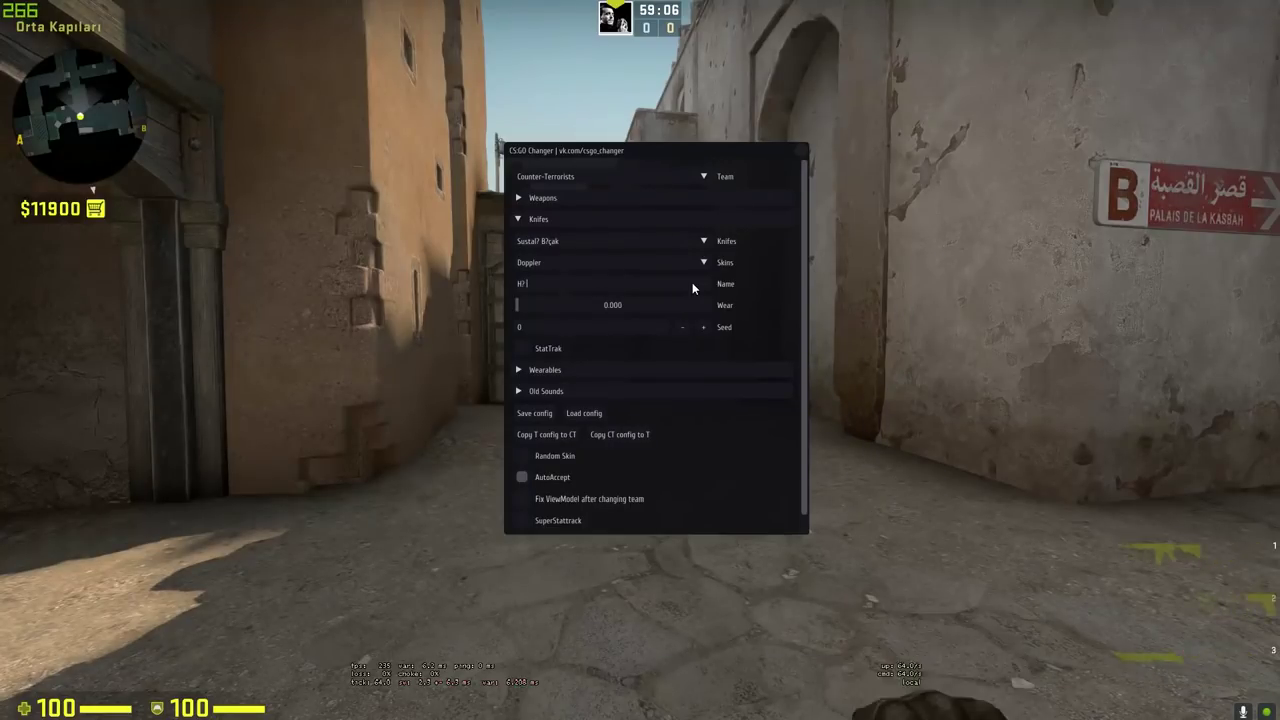
text( YOUTUBE)
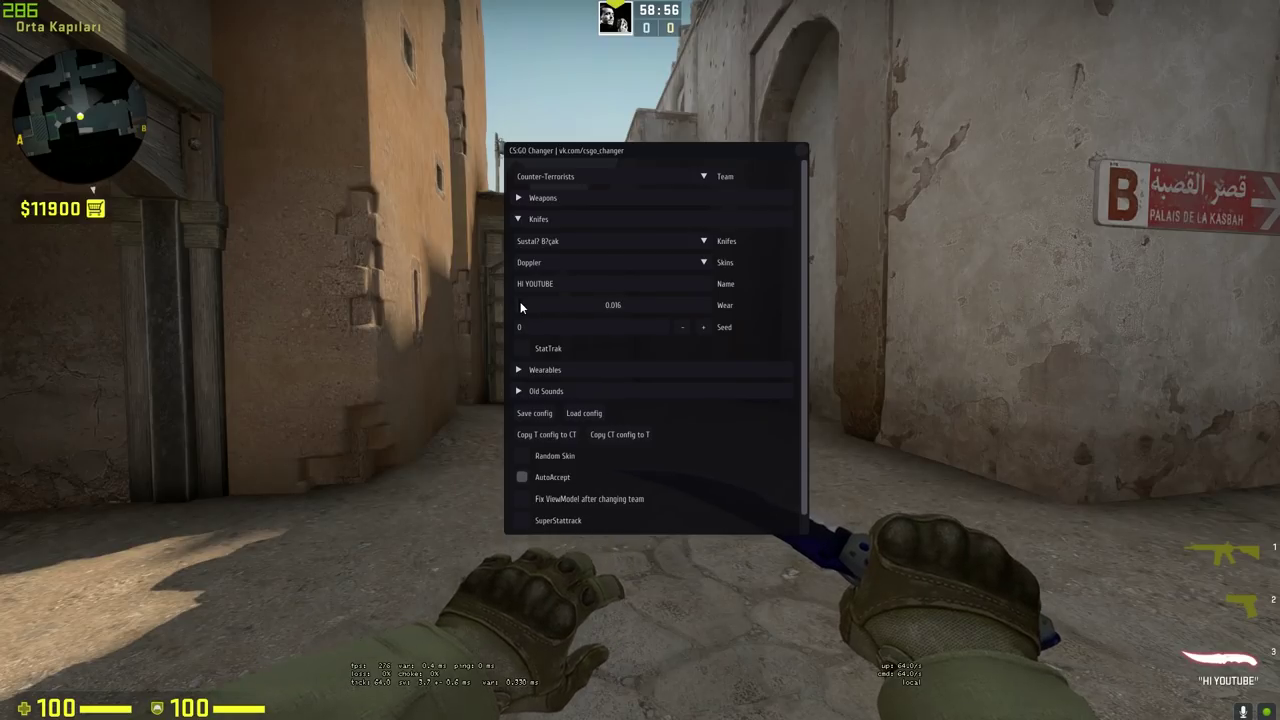
Step: Try the knife's wear at 1.000 and set it back to 0.000
drag(520, 301, 702, 310)
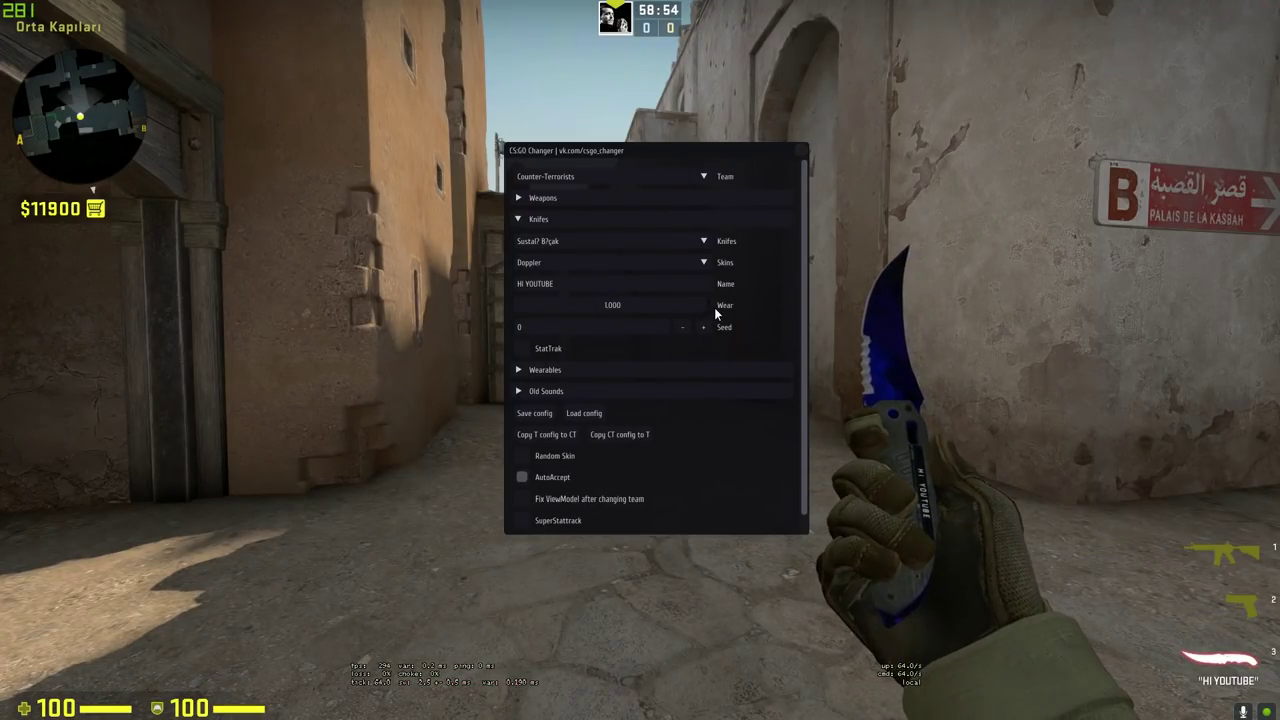
click(687, 304)
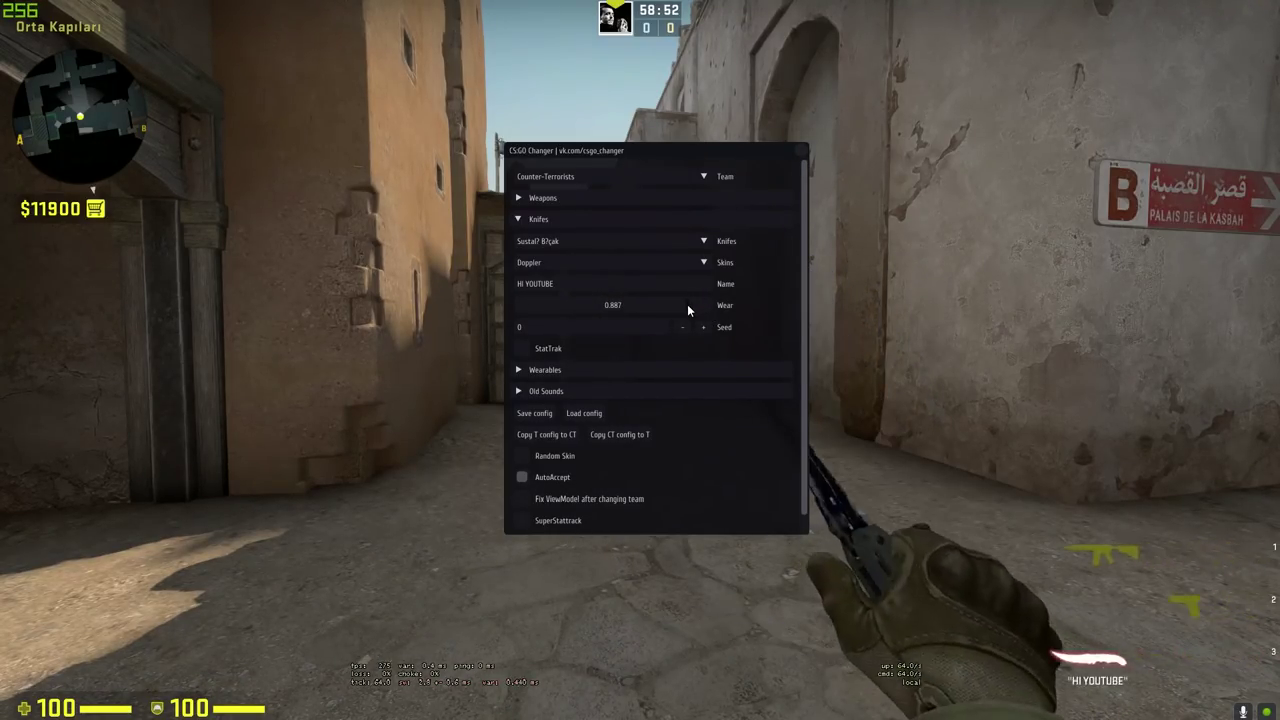
drag(687, 304, 440, 300)
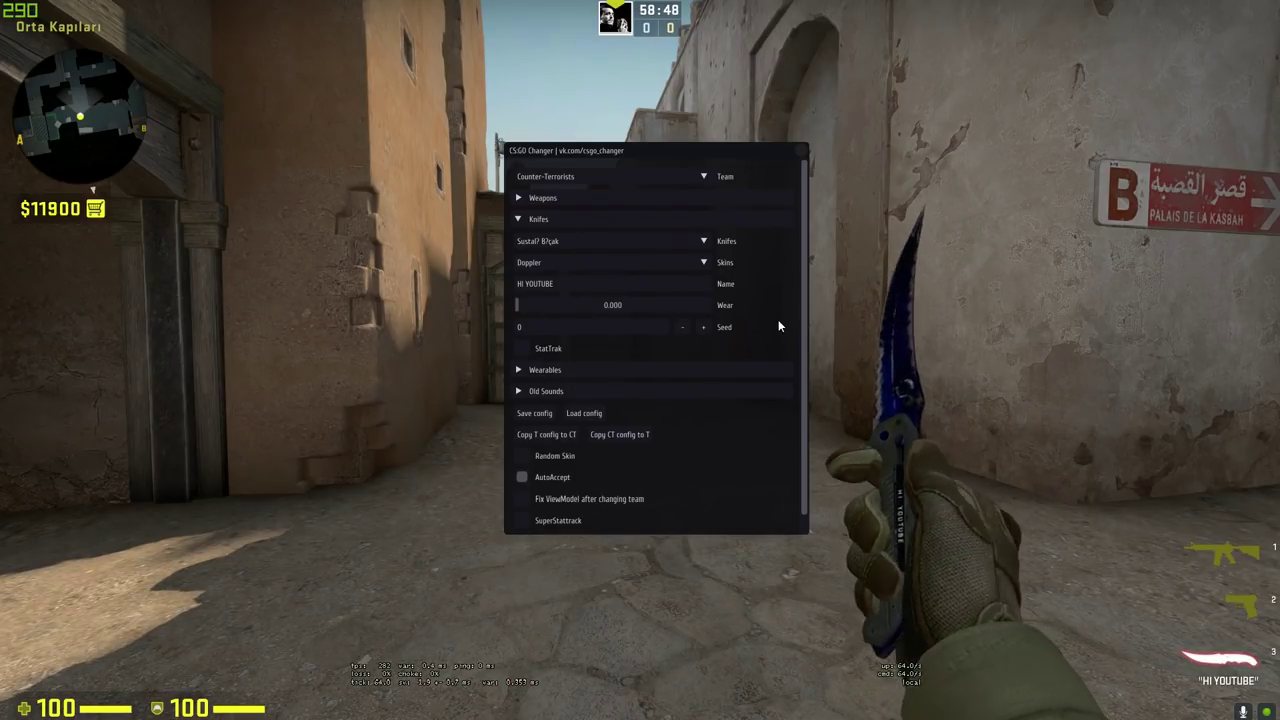
click(534, 305)
drag(534, 305, 501, 299)
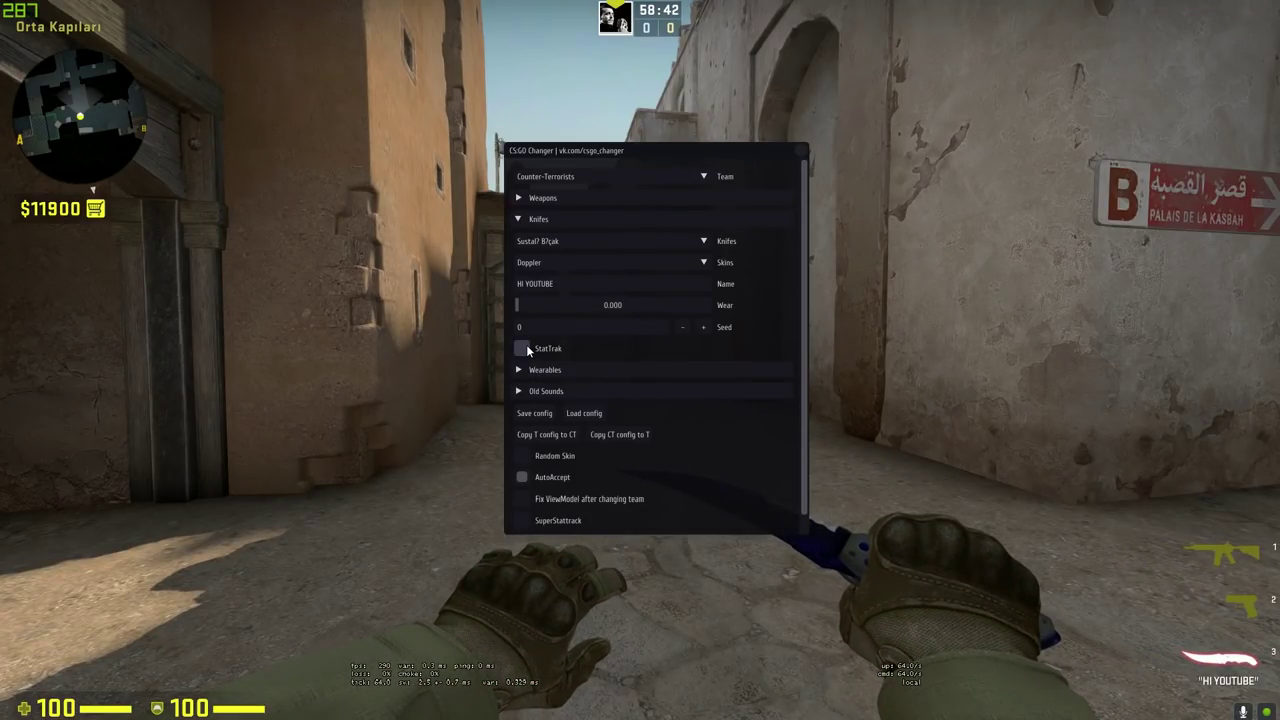
Step: Enable StatTrak for the Doppler knife
click(522, 348)
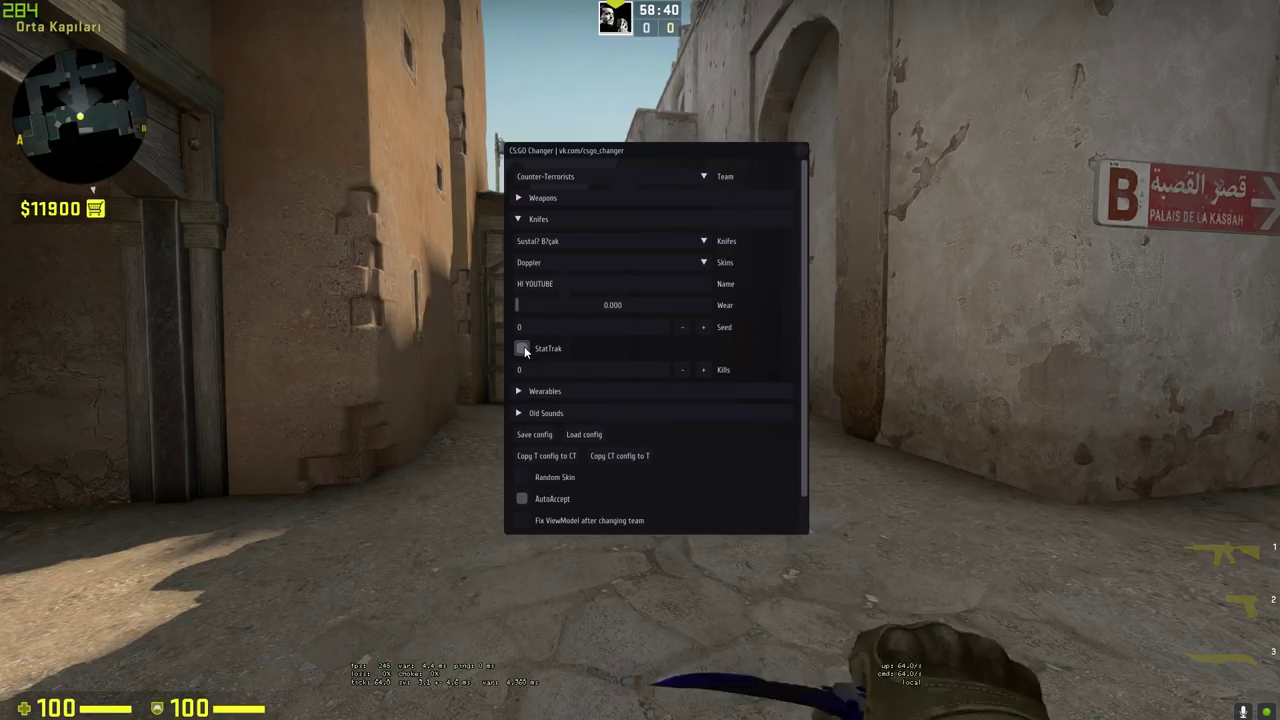